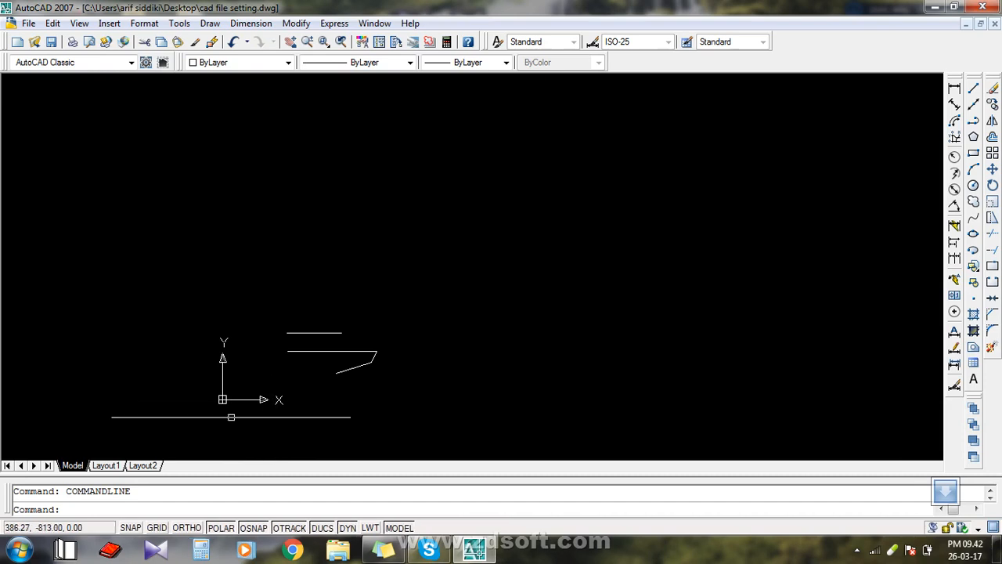
Look over the short line and the open polyline at several magnifications
{"action": "middle_click_drag", "start_coordinate": [229, 409], "coordinate": [273, 313]}
{"action": "scroll", "coordinate": [265, 276], "scroll_direction": "up", "scroll_amount": 4}
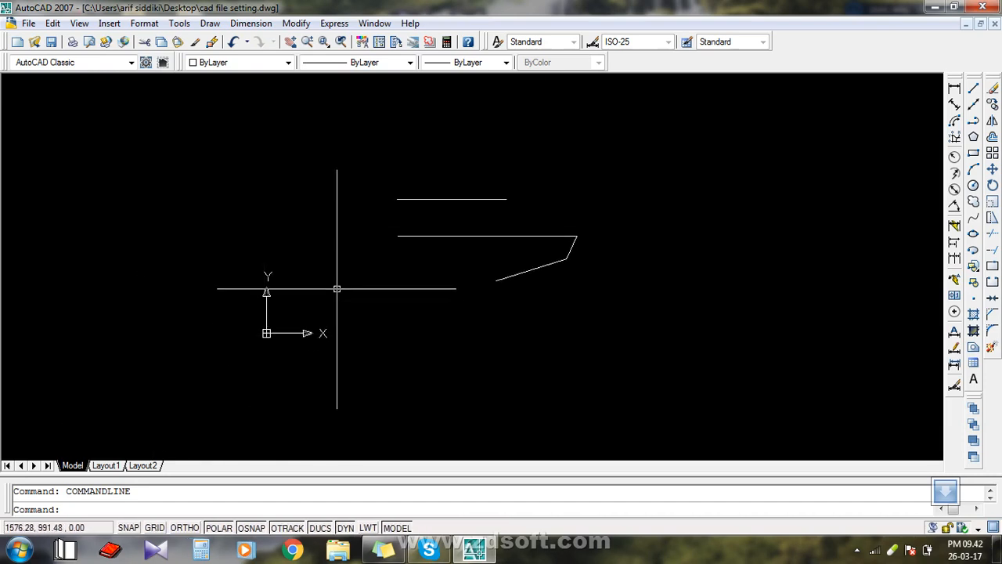
{"action": "mouse_move", "coordinate": [331, 306]}
{"action": "middle_mouse_down"}
{"action": "mouse_move", "coordinate": [487, 237]}
{"action": "mouse_move", "coordinate": [366, 308]}
{"action": "mouse_move", "coordinate": [347, 288]}
{"action": "mouse_move", "coordinate": [326, 299]}
{"action": "middle_mouse_up"}
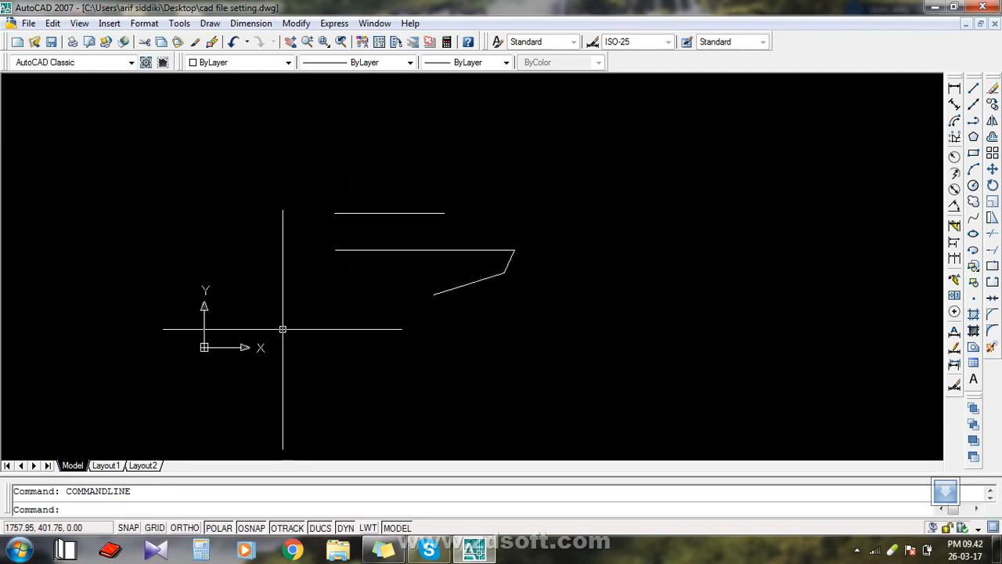
{"action": "middle_click_drag", "start_coordinate": [259, 315], "coordinate": [324, 305]}
{"action": "middle_click_drag", "start_coordinate": [555, 286], "coordinate": [465, 305]}
{"action": "scroll", "coordinate": [551, 281], "scroll_direction": "up", "scroll_amount": 2}
{"action": "scroll", "coordinate": [551, 281], "scroll_direction": "down", "scroll_amount": 5}
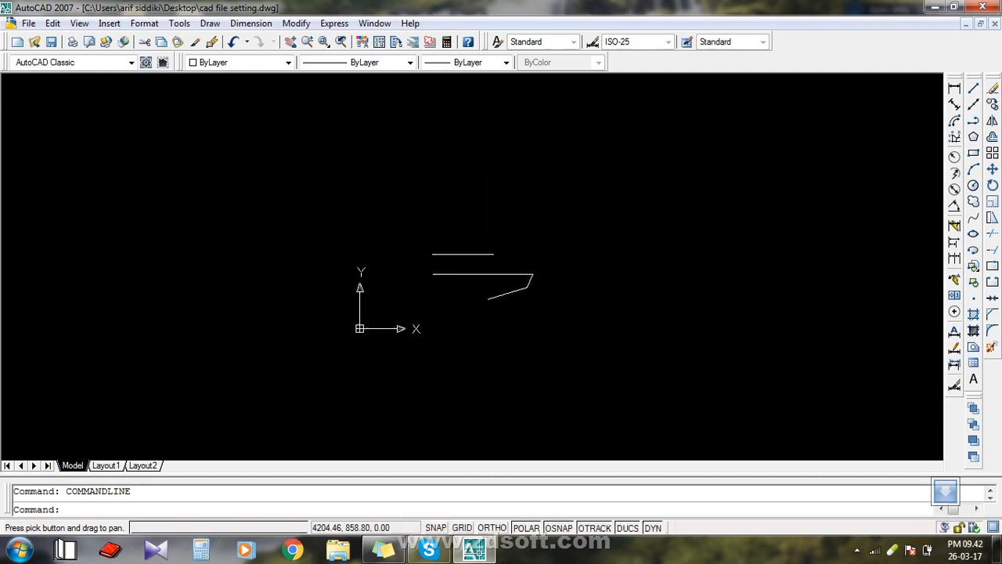
{"action": "scroll", "coordinate": [356, 330], "scroll_direction": "up", "scroll_amount": 3}
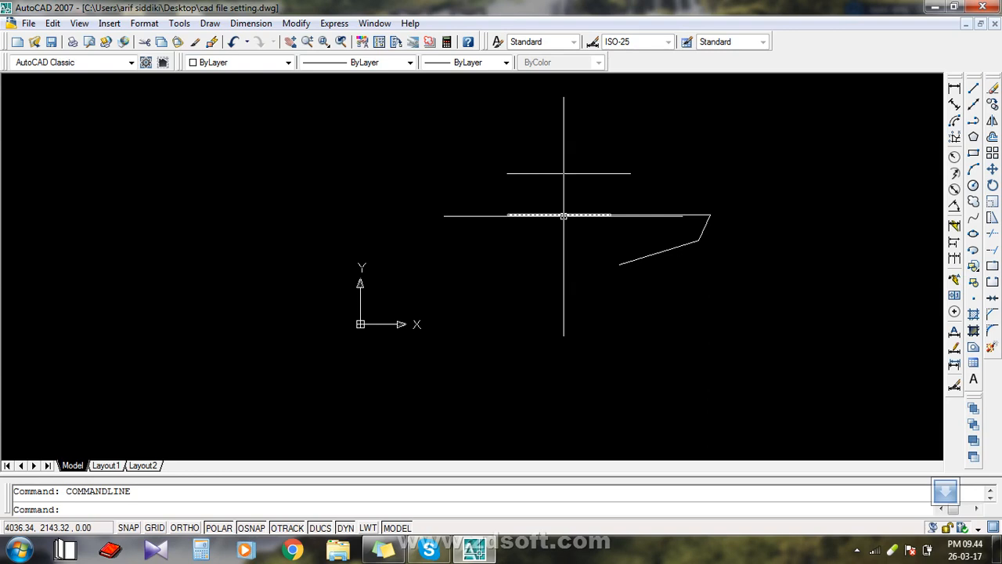
Check how far the view zooms in and out around the long horizontal line and its angled end
{"action": "left_click_drag", "start_coordinate": [564, 215], "coordinate": [577, 240]}
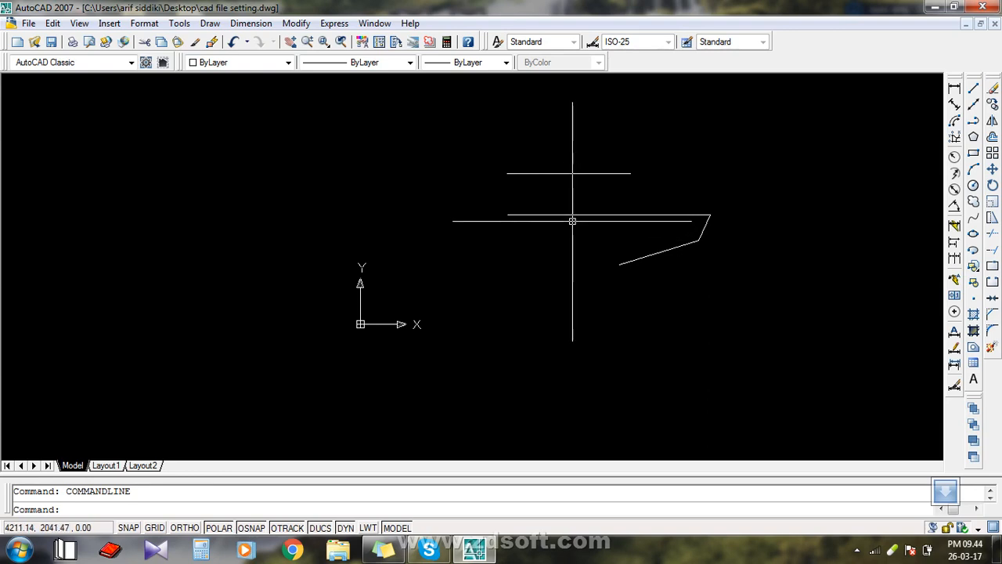
{"action": "scroll", "coordinate": [572, 222], "scroll_direction": "up", "scroll_amount": 4}
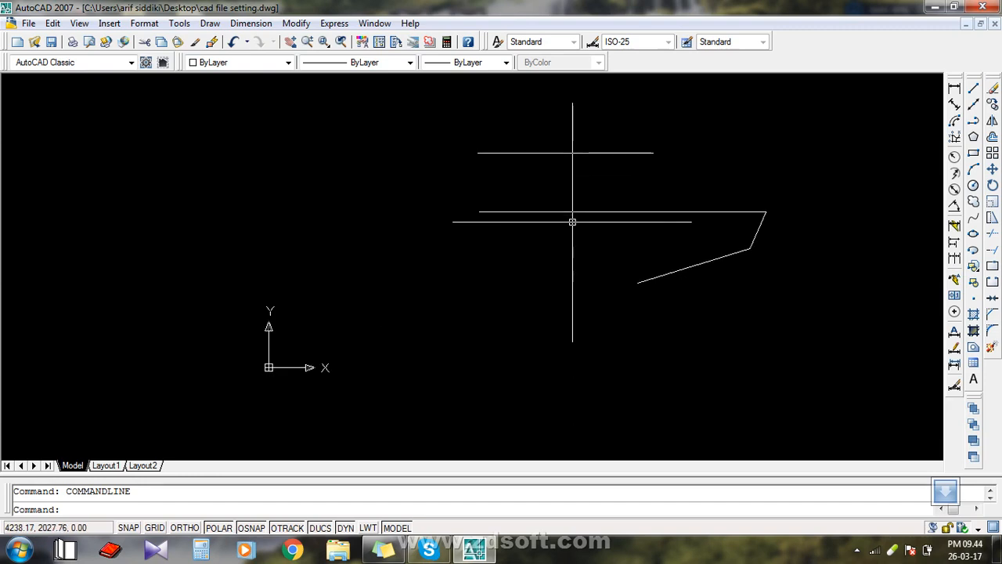
{"action": "scroll", "coordinate": [573, 222], "scroll_direction": "up", "scroll_amount": 4}
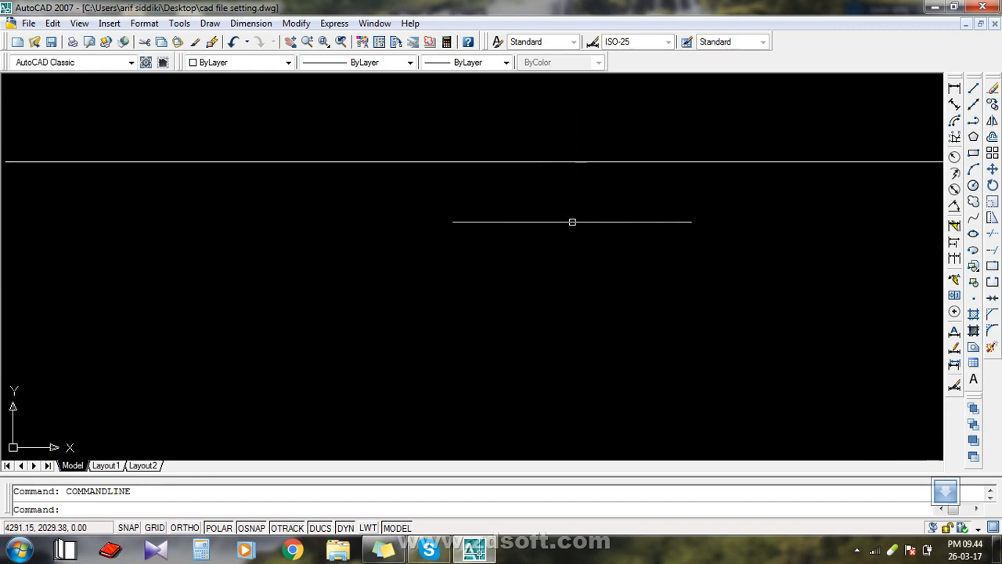
{"action": "scroll", "coordinate": [572, 221], "scroll_direction": "down", "scroll_amount": 8}
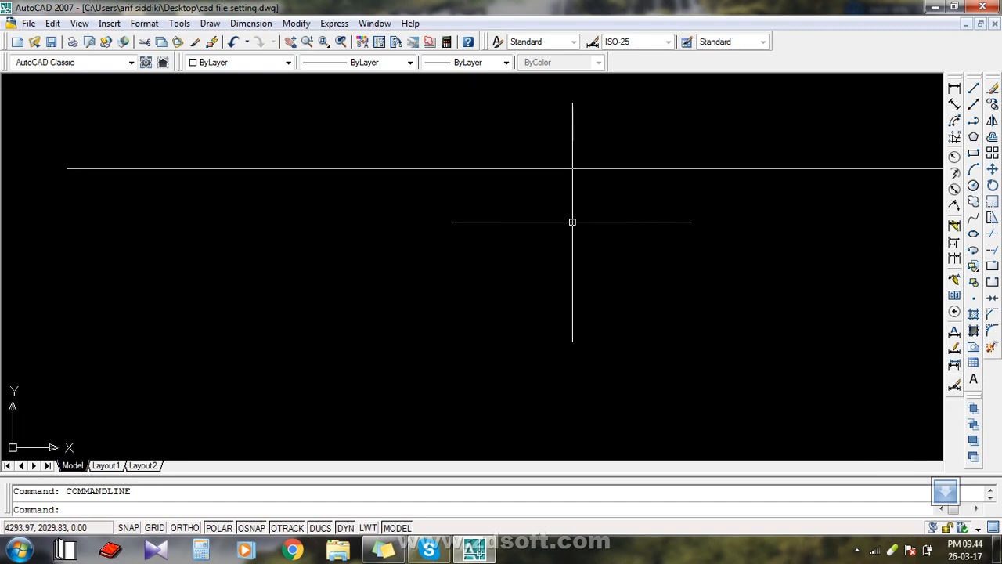
{"action": "scroll", "coordinate": [571, 222], "scroll_direction": "down", "scroll_amount": 4}
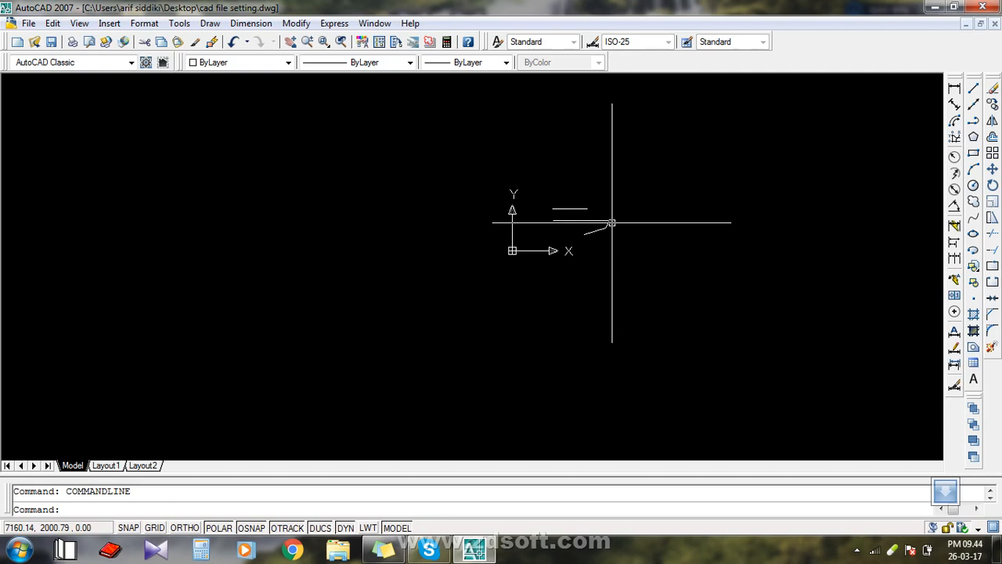
{"action": "scroll", "coordinate": [611, 223], "scroll_direction": "up", "scroll_amount": 8}
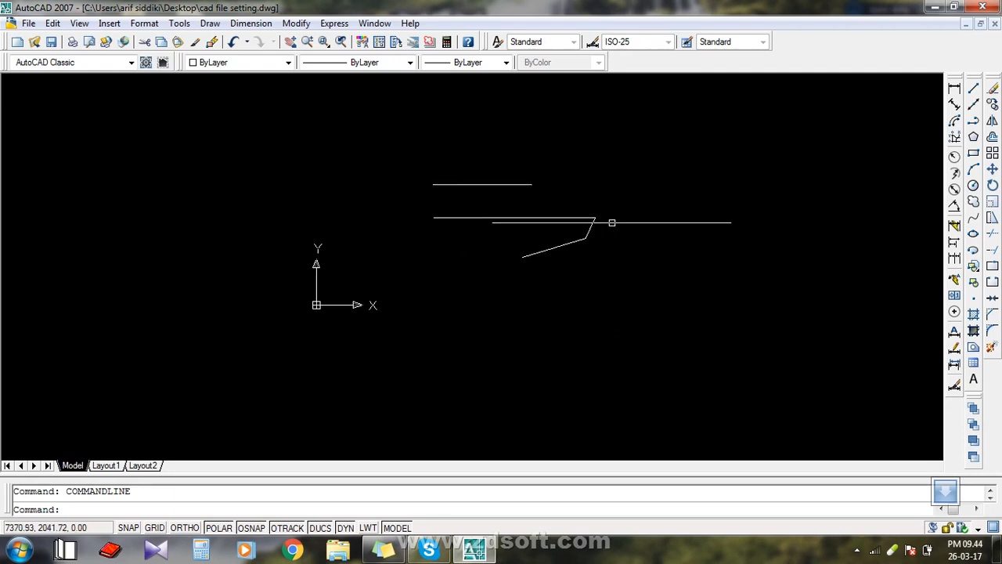
{"action": "scroll", "coordinate": [611, 224], "scroll_direction": "up", "scroll_amount": 4}
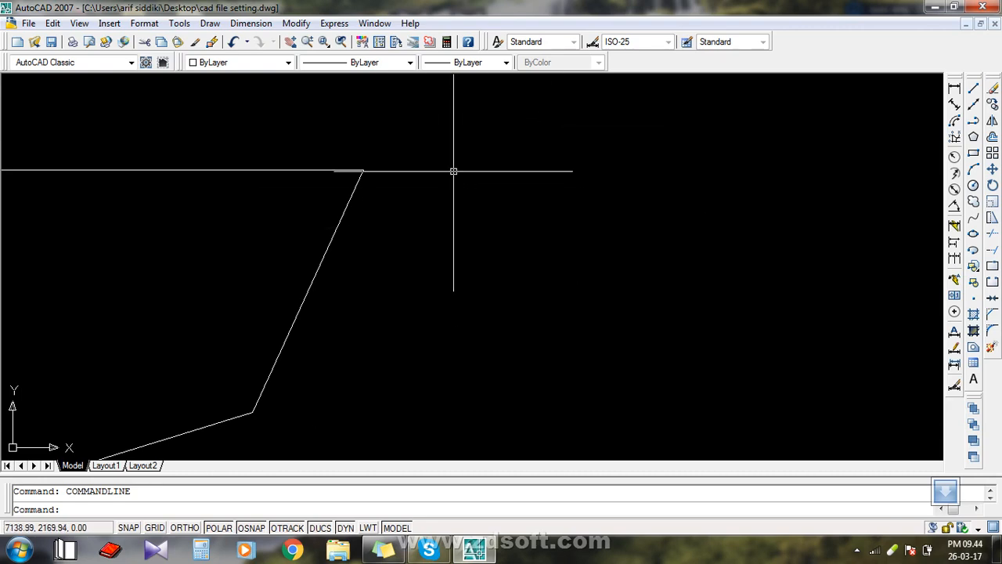
{"action": "scroll", "coordinate": [453, 170], "scroll_direction": "down", "scroll_amount": 6}
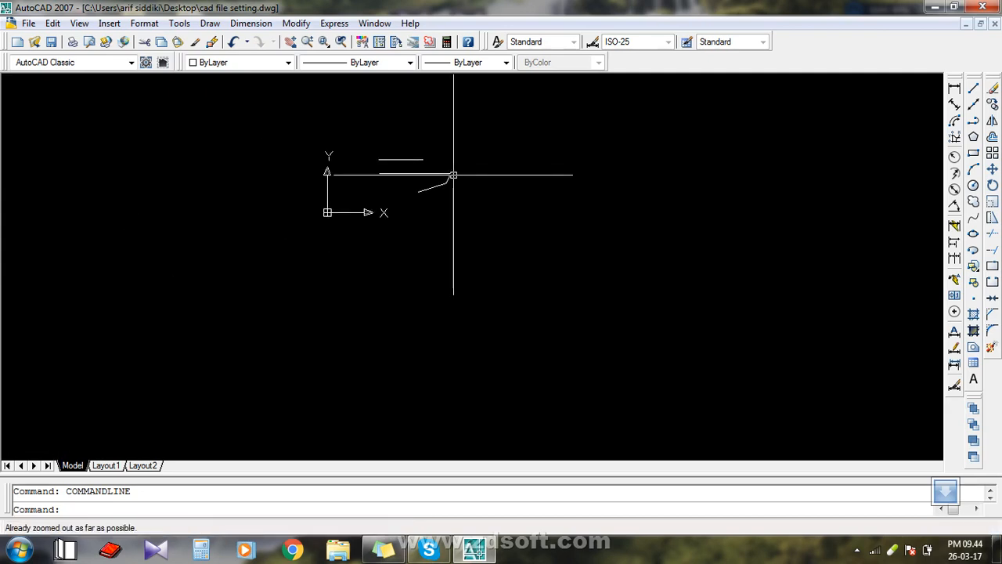
{"action": "scroll", "coordinate": [453, 170], "scroll_direction": "down", "scroll_amount": 2}
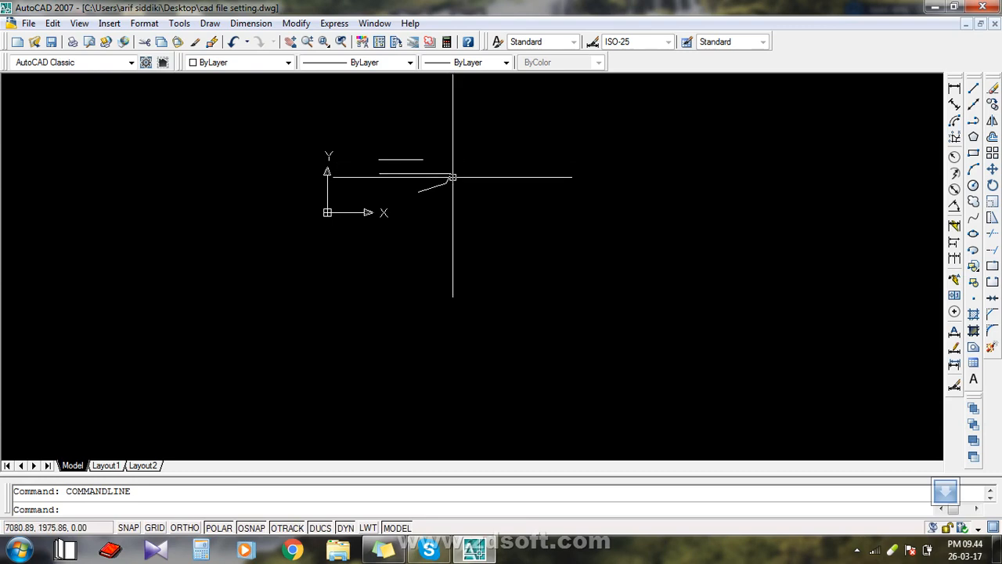
Recentre the shapes and inspect the corner where the long horizontal line meets the slanted segment
{"action": "mouse_move", "coordinate": [453, 177]}
{"action": "middle_mouse_down"}
{"action": "mouse_move", "coordinate": [468, 293]}
{"action": "mouse_move", "coordinate": [471, 210]}
{"action": "middle_mouse_up"}
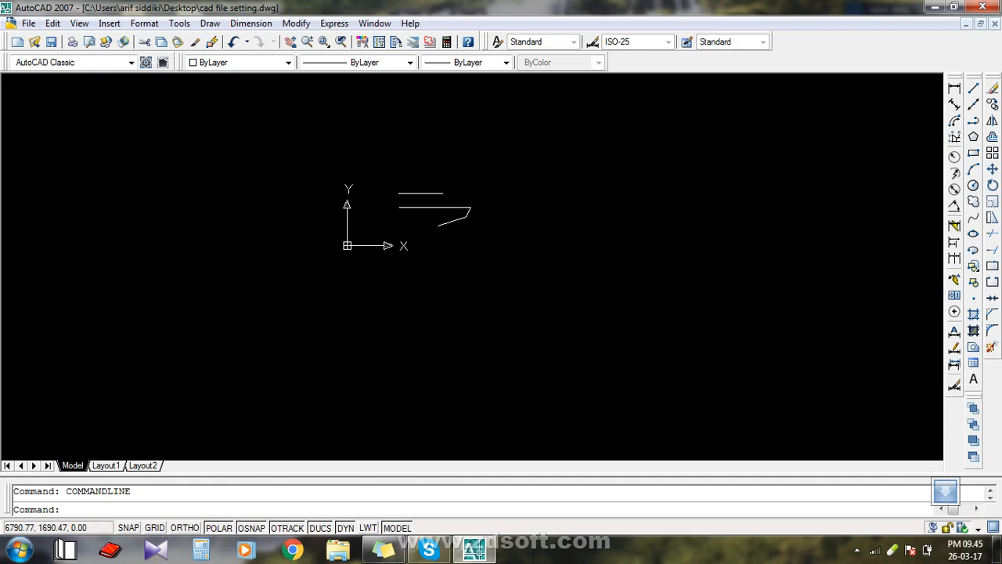
{"action": "mouse_move", "coordinate": [470, 235]}
{"action": "middle_mouse_down"}
{"action": "mouse_move", "coordinate": [648, 239]}
{"action": "mouse_move", "coordinate": [321, 220]}
{"action": "mouse_move", "coordinate": [409, 266]}
{"action": "mouse_move", "coordinate": [516, 293]}
{"action": "mouse_move", "coordinate": [514, 271]}
{"action": "middle_mouse_up"}
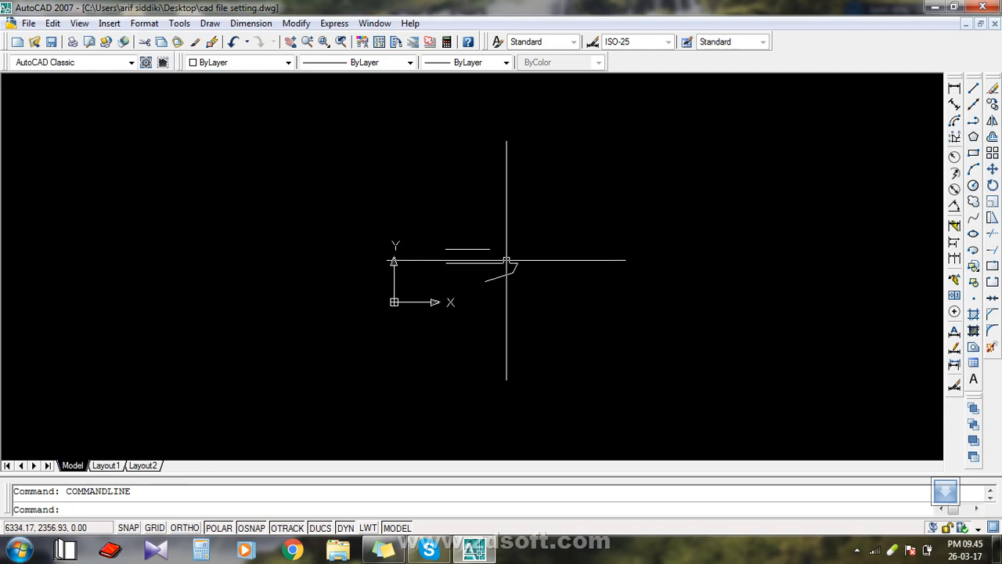
{"action": "scroll", "coordinate": [506, 260], "scroll_direction": "up", "scroll_amount": 3}
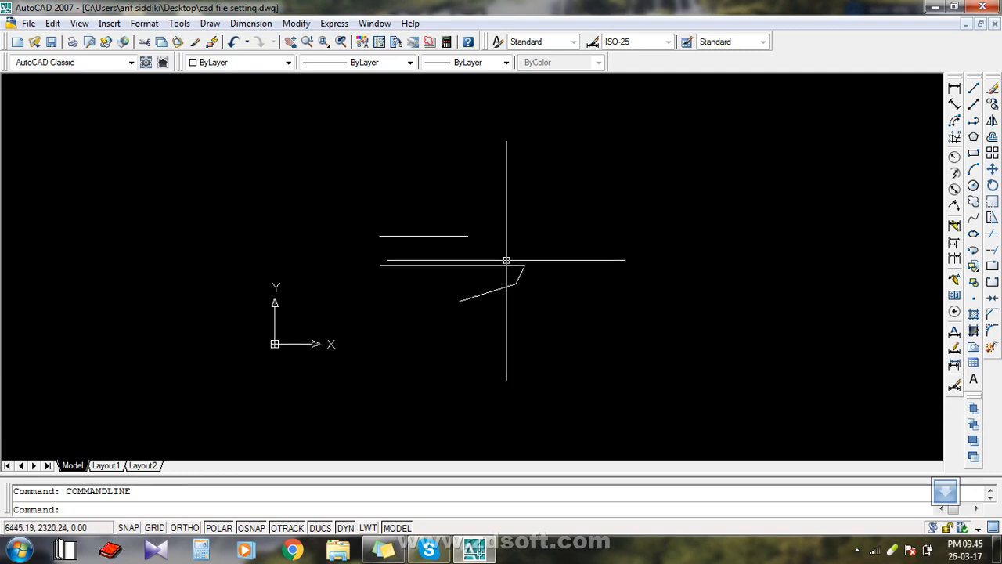
{"action": "scroll", "coordinate": [506, 262], "scroll_direction": "up", "scroll_amount": 5}
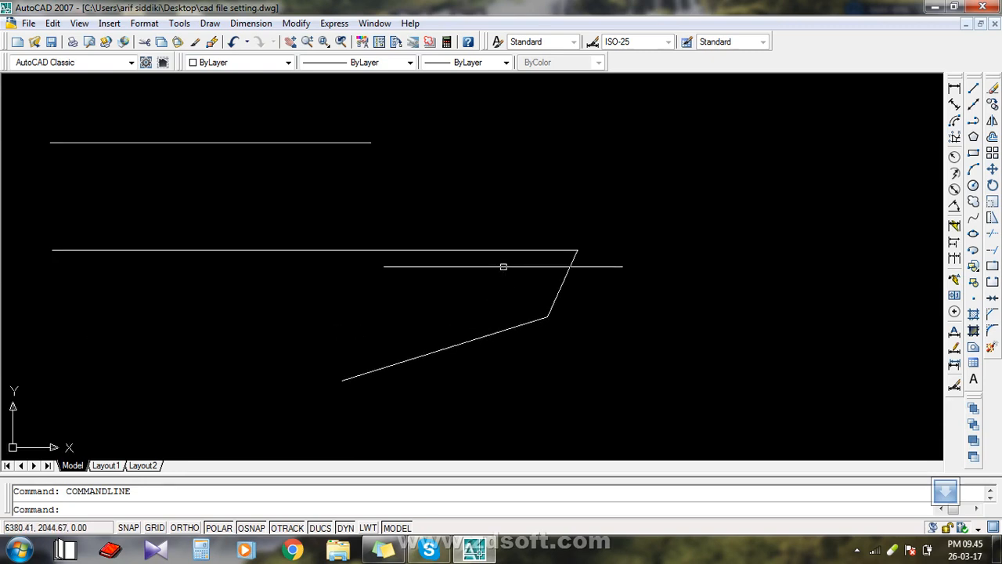
{"action": "scroll", "coordinate": [505, 263], "scroll_direction": "up", "scroll_amount": 4}
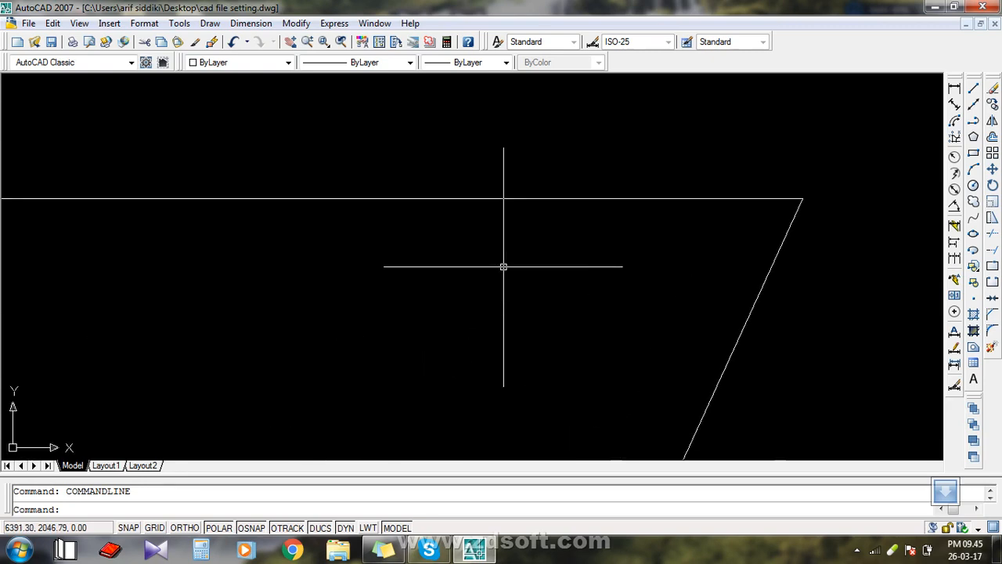
{"action": "scroll", "coordinate": [509, 246], "scroll_direction": "up", "scroll_amount": 2}
{"action": "scroll", "coordinate": [510, 246], "scroll_direction": "down", "scroll_amount": 2}
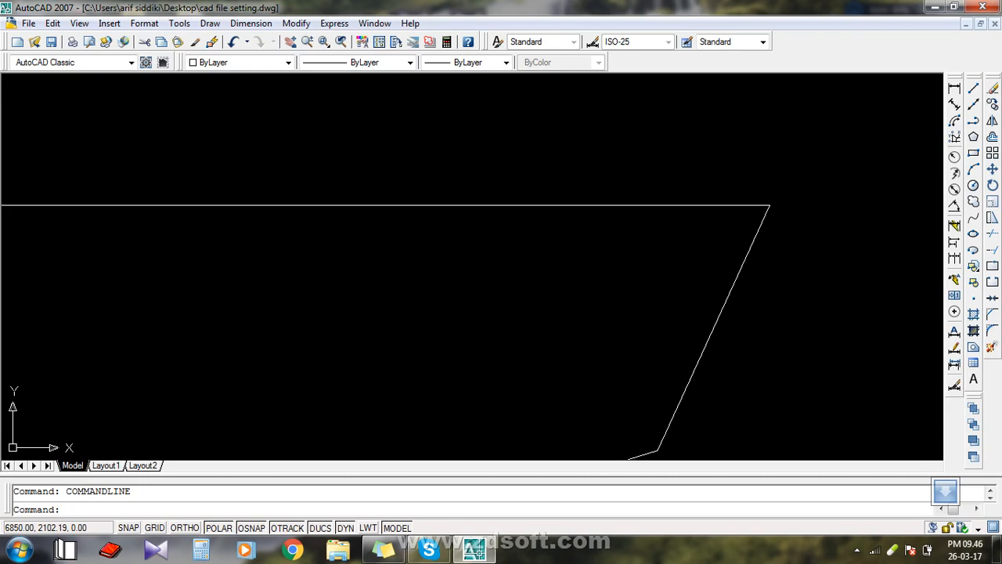
Zoom to the drawing extents and follow the horizontal line up close to its left end
{"action": "middle_click_drag", "start_coordinate": [470, 274], "coordinate": [711, 282]}
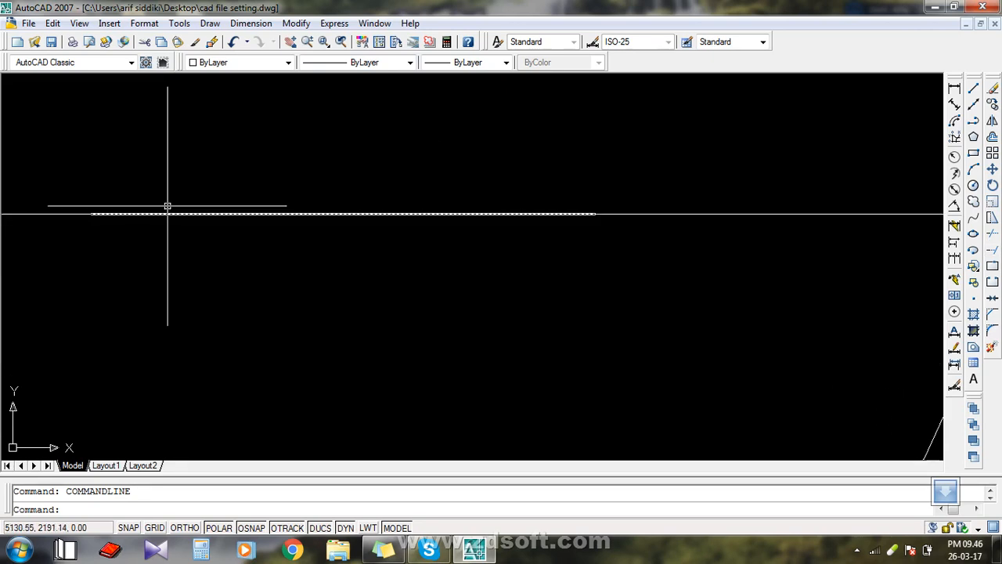
{"action": "middle_click", "coordinate": [54, 237]}
{"action": "middle_click", "coordinate": [55, 237]}
{"action": "scroll", "coordinate": [150, 262], "scroll_direction": "up", "scroll_amount": 5}
{"action": "middle_click_drag", "start_coordinate": [72, 213], "coordinate": [131, 340]}
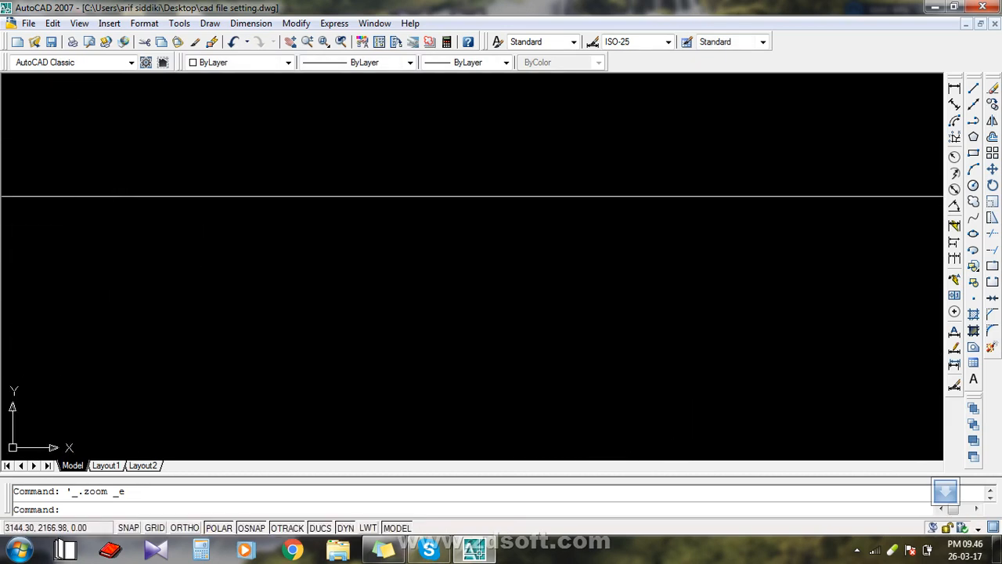
{"action": "middle_click_drag", "start_coordinate": [319, 235], "coordinate": [320, 249]}
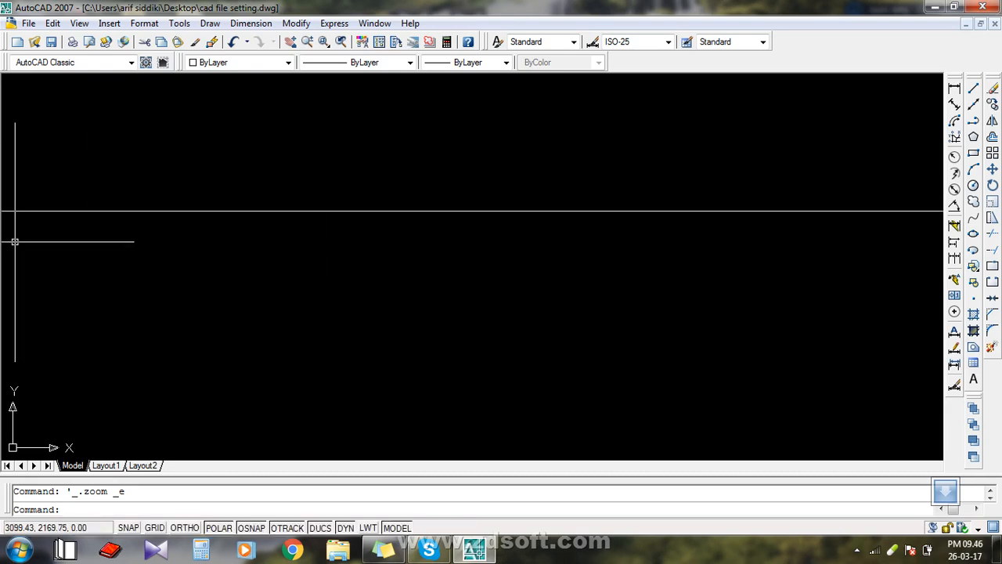
{"action": "middle_click_drag", "start_coordinate": [325, 264], "coordinate": [326, 267]}
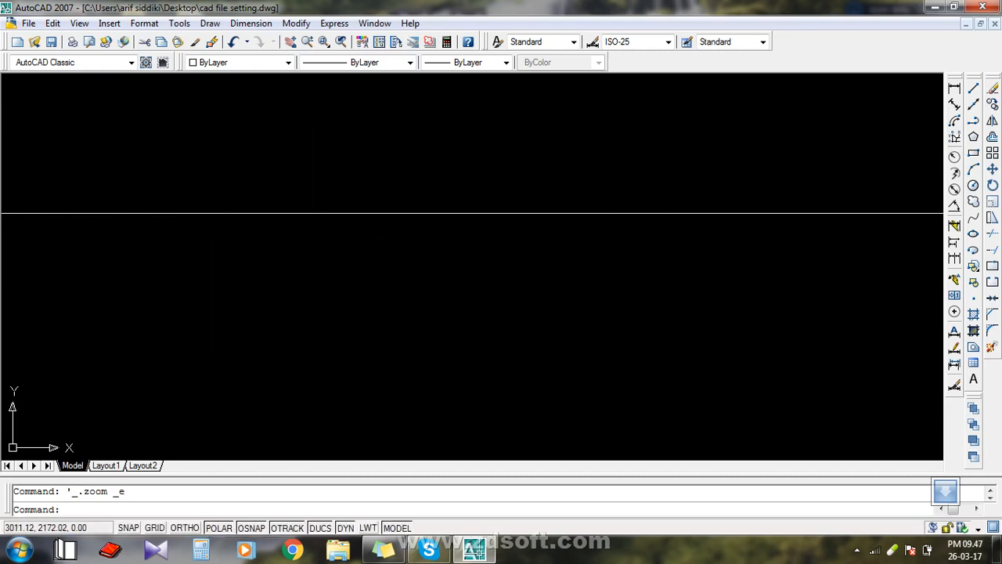
{"action": "middle_click_drag", "start_coordinate": [326, 267], "coordinate": [628, 283]}
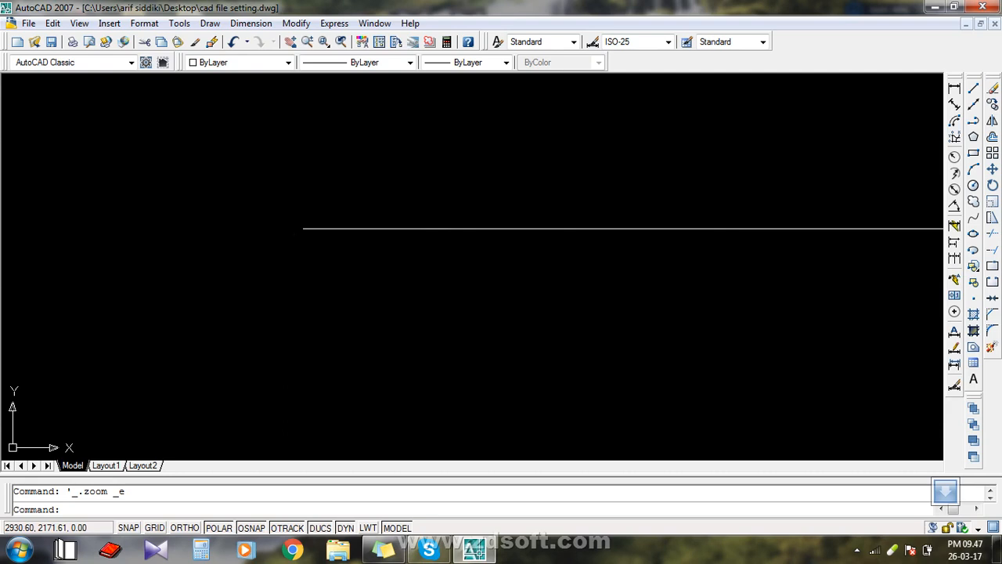
{"action": "middle_click_drag", "start_coordinate": [297, 235], "coordinate": [876, 238]}
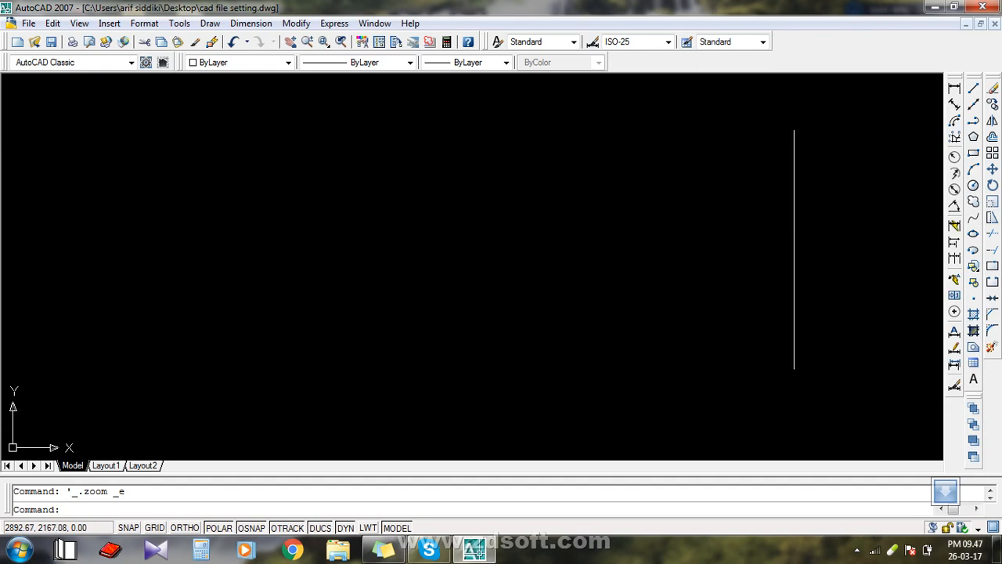
{"action": "middle_click_drag", "start_coordinate": [304, 199], "coordinate": [172, 187]}
{"action": "scroll", "coordinate": [448, 212], "scroll_direction": "down", "scroll_amount": 15}
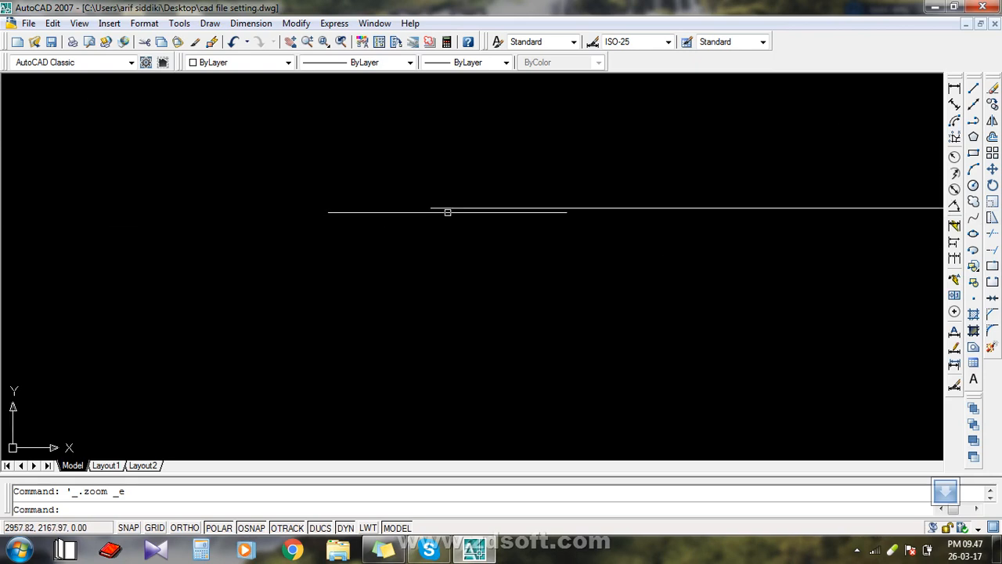
Draw a small circle freehand between the two horizontal lines
{"action": "scroll", "coordinate": [546, 196], "scroll_direction": "up", "scroll_amount": 5}
{"action": "middle_click_drag", "start_coordinate": [496, 212], "coordinate": [387, 266]}
{"action": "scroll", "coordinate": [395, 259], "scroll_direction": "up", "scroll_amount": 5}
{"action": "scroll", "coordinate": [383, 244], "scroll_direction": "down", "scroll_amount": 6}
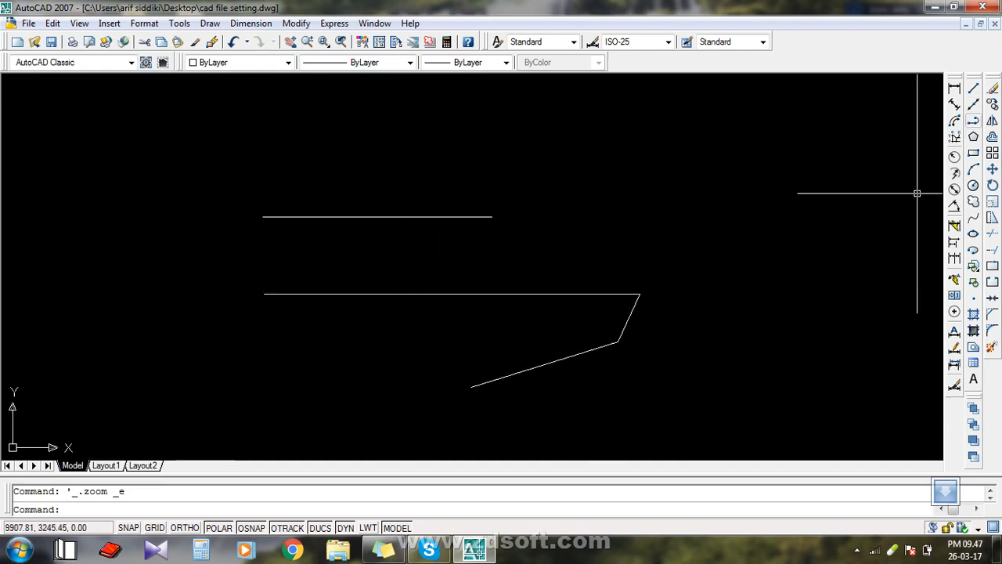
{"action": "left_click", "coordinate": [973, 185]}
{"action": "scroll", "coordinate": [478, 270], "scroll_direction": "up", "scroll_amount": 2}
{"action": "left_click", "coordinate": [447, 258]}
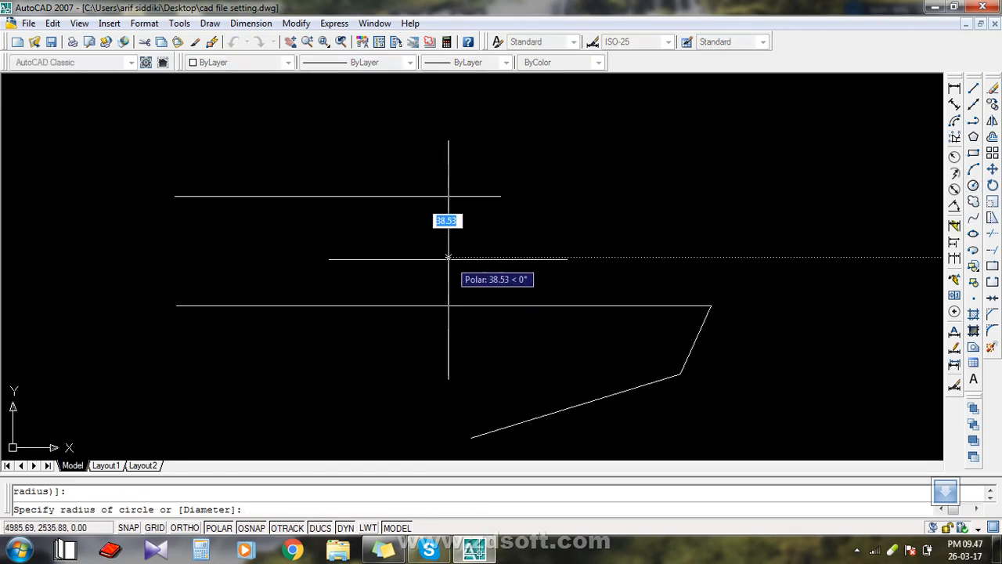
{"action": "left_click", "coordinate": [451, 257]}
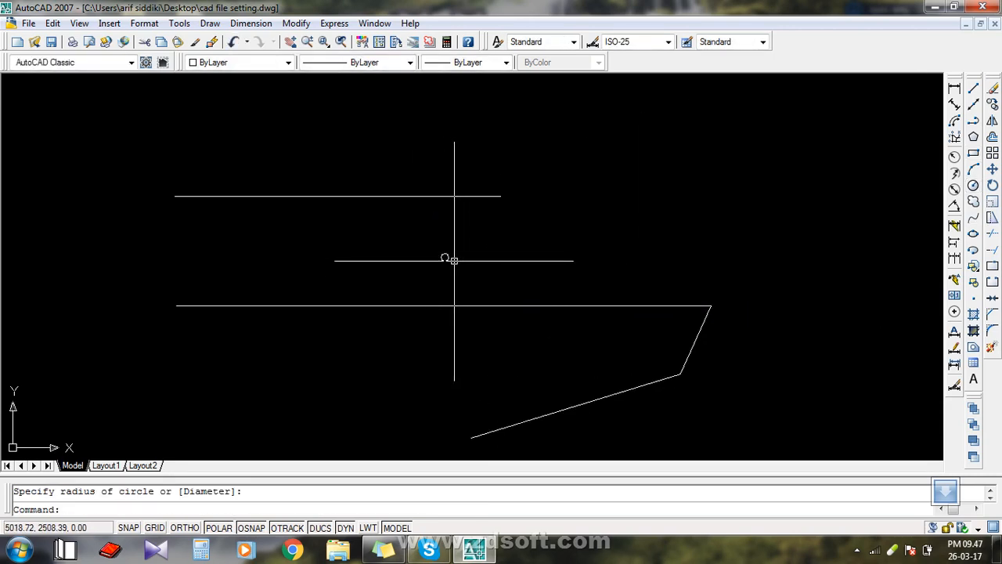
Examine the smoothness of the small circle's outline at several magnifications
{"action": "scroll", "coordinate": [445, 257], "scroll_direction": "up", "scroll_amount": 10}
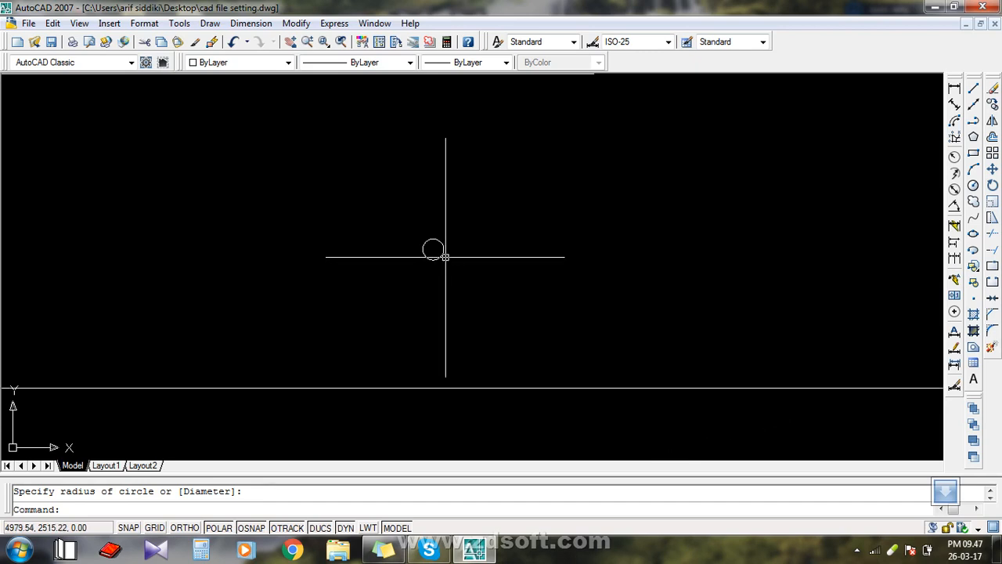
{"action": "scroll", "coordinate": [423, 233], "scroll_direction": "down", "scroll_amount": 2}
{"action": "scroll", "coordinate": [518, 238], "scroll_direction": "up", "scroll_amount": 5}
{"action": "scroll", "coordinate": [519, 238], "scroll_direction": "up", "scroll_amount": 6}
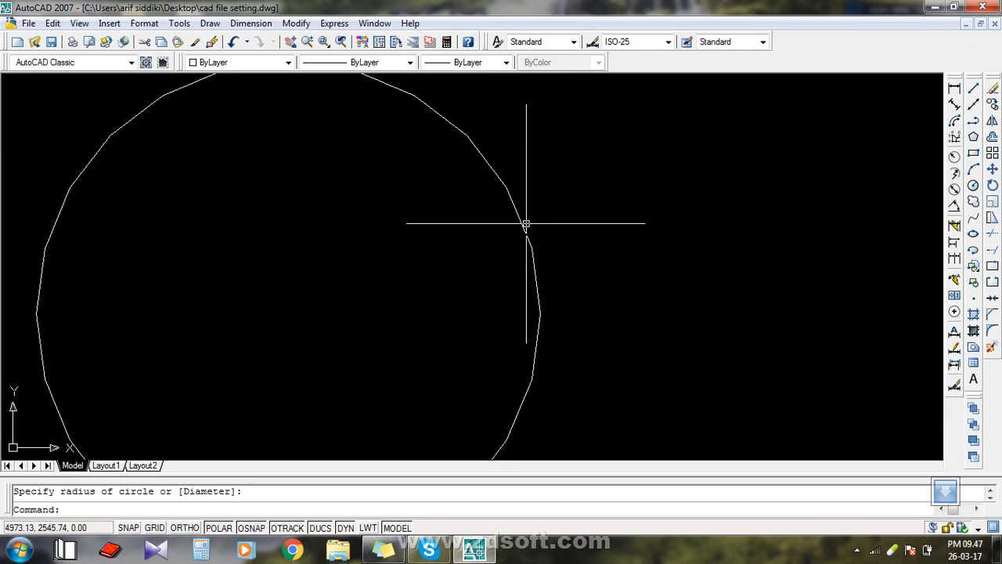
{"action": "scroll", "coordinate": [592, 223], "scroll_direction": "up", "scroll_amount": 4}
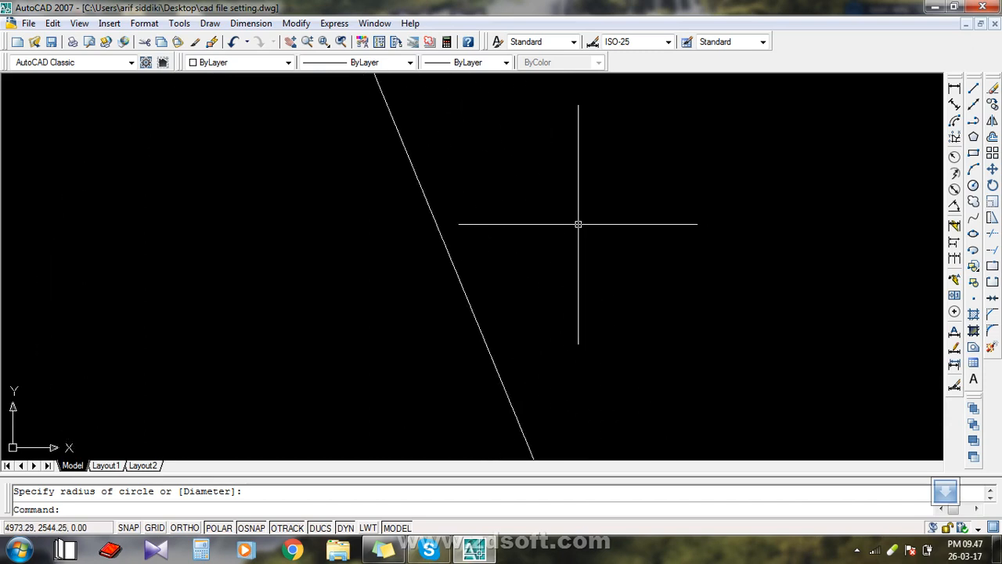
{"action": "scroll", "coordinate": [329, 274], "scroll_direction": "down", "scroll_amount": 8}
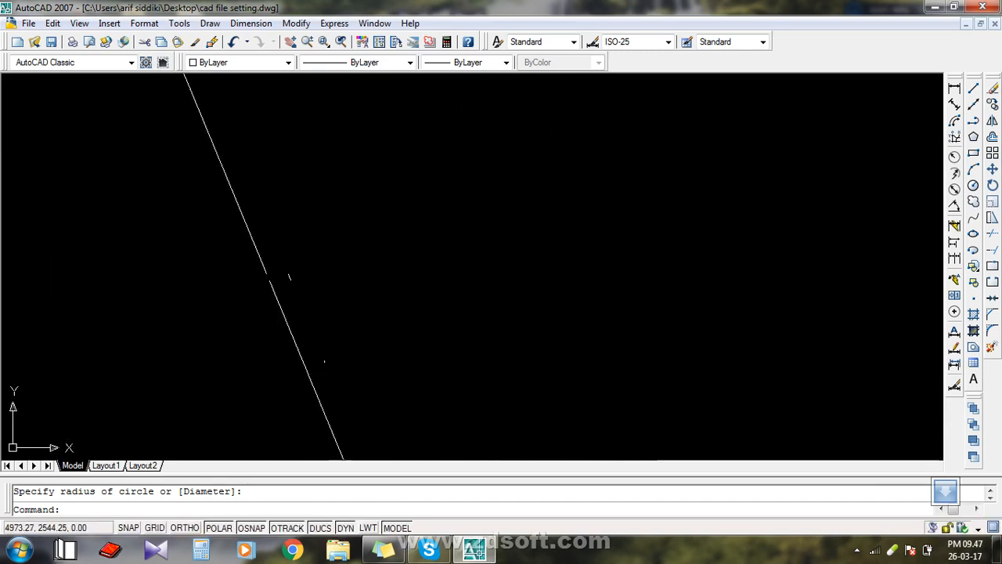
{"action": "scroll", "coordinate": [329, 274], "scroll_direction": "up", "scroll_amount": 6}
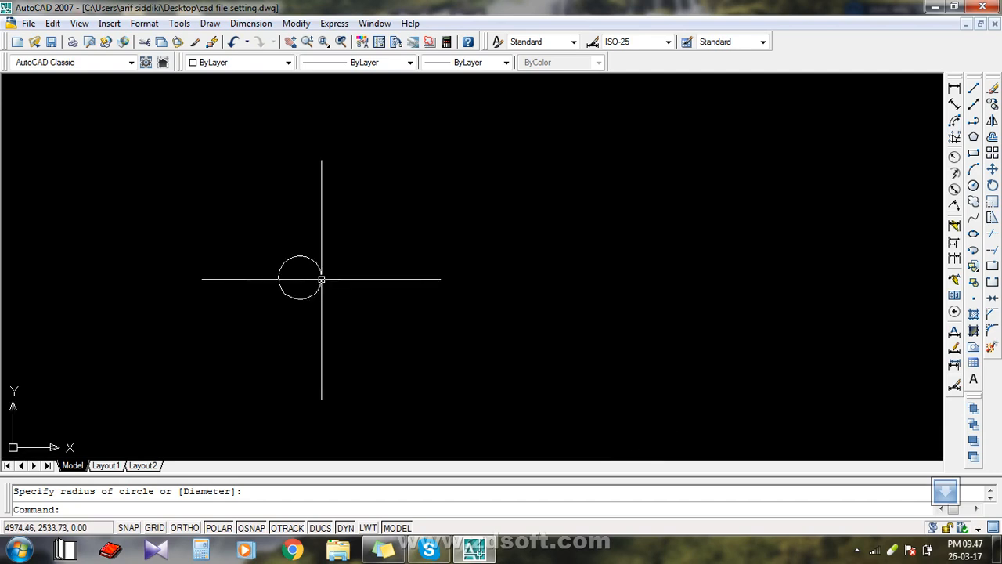
{"action": "scroll", "coordinate": [310, 270], "scroll_direction": "down", "scroll_amount": 3}
{"action": "scroll", "coordinate": [315, 258], "scroll_direction": "down", "scroll_amount": 3}
{"action": "middle_click_drag", "start_coordinate": [316, 257], "coordinate": [591, 240]}
{"action": "scroll", "coordinate": [619, 250], "scroll_direction": "up", "scroll_amount": 4}
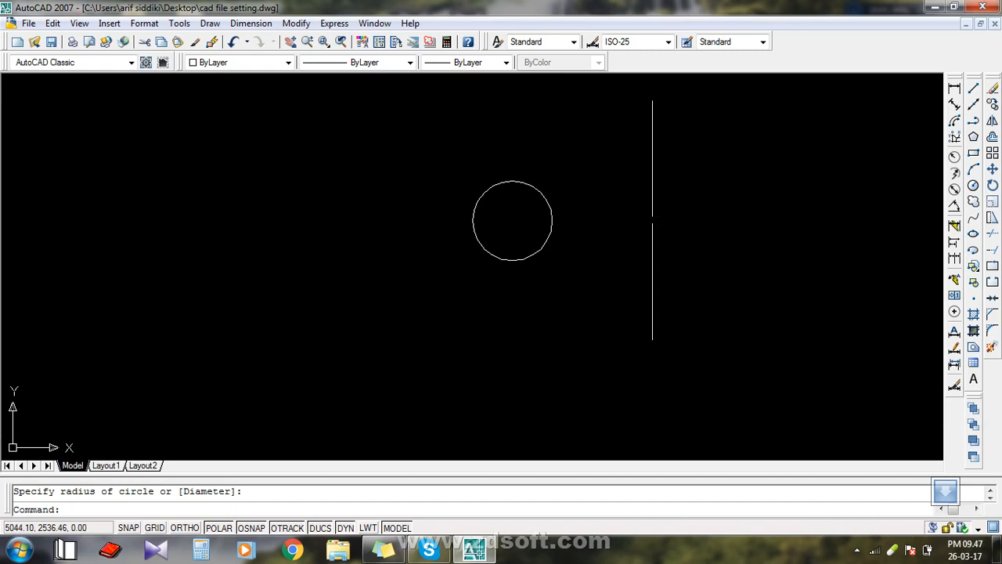
Examine the small circle close up and in context with the two horizontal lines by repeated zooming and panning
{"action": "mouse_move", "coordinate": [653, 220]}
{"action": "middle_mouse_down"}
{"action": "mouse_move", "coordinate": [507, 260]}
{"action": "mouse_move", "coordinate": [582, 276]}
{"action": "middle_mouse_up"}
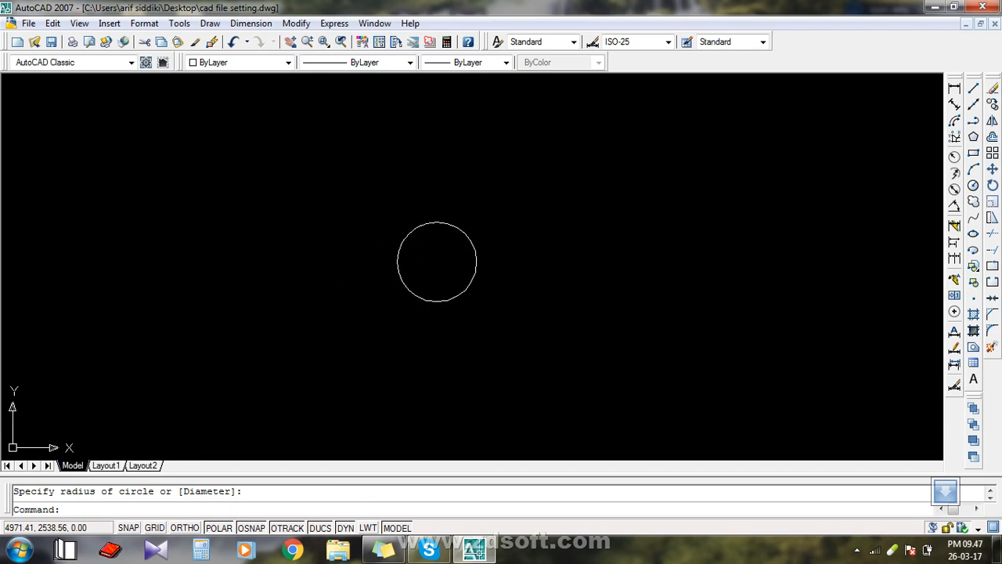
{"action": "middle_click_drag", "start_coordinate": [645, 257], "coordinate": [448, 245]}
{"action": "scroll", "coordinate": [445, 246], "scroll_direction": "down", "scroll_amount": 10}
{"action": "mouse_move", "coordinate": [320, 295]}
{"action": "middle_mouse_down"}
{"action": "mouse_move", "coordinate": [549, 271]}
{"action": "mouse_move", "coordinate": [338, 296]}
{"action": "middle_mouse_up"}
{"action": "mouse_move", "coordinate": [480, 253]}
{"action": "middle_mouse_down"}
{"action": "mouse_move", "coordinate": [395, 266]}
{"action": "mouse_move", "coordinate": [666, 264]}
{"action": "middle_mouse_up"}
{"action": "scroll", "coordinate": [398, 267], "scroll_direction": "up", "scroll_amount": 5}
{"action": "middle_click_drag", "start_coordinate": [741, 274], "coordinate": [483, 261]}
{"action": "scroll", "coordinate": [405, 255], "scroll_direction": "up", "scroll_amount": 3}
{"action": "scroll", "coordinate": [404, 255], "scroll_direction": "down", "scroll_amount": 10}
{"action": "scroll", "coordinate": [414, 259], "scroll_direction": "up", "scroll_amount": 10}
{"action": "middle_click_drag", "start_coordinate": [414, 259], "coordinate": [471, 299]}
{"action": "scroll", "coordinate": [463, 280], "scroll_direction": "down", "scroll_amount": 1}
{"action": "scroll", "coordinate": [437, 271], "scroll_direction": "up", "scroll_amount": 3}
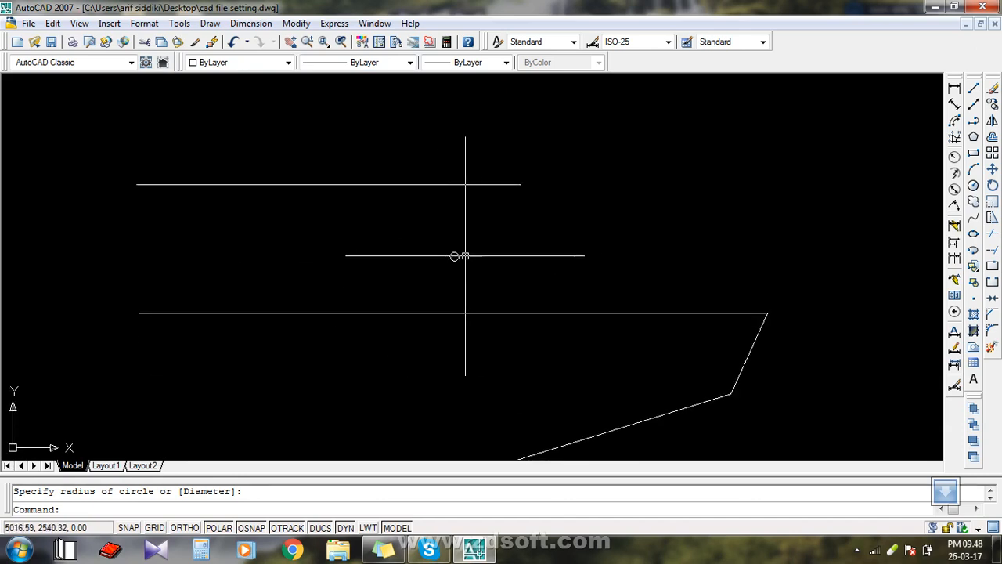
{"action": "middle_click_drag", "start_coordinate": [465, 253], "coordinate": [575, 256]}
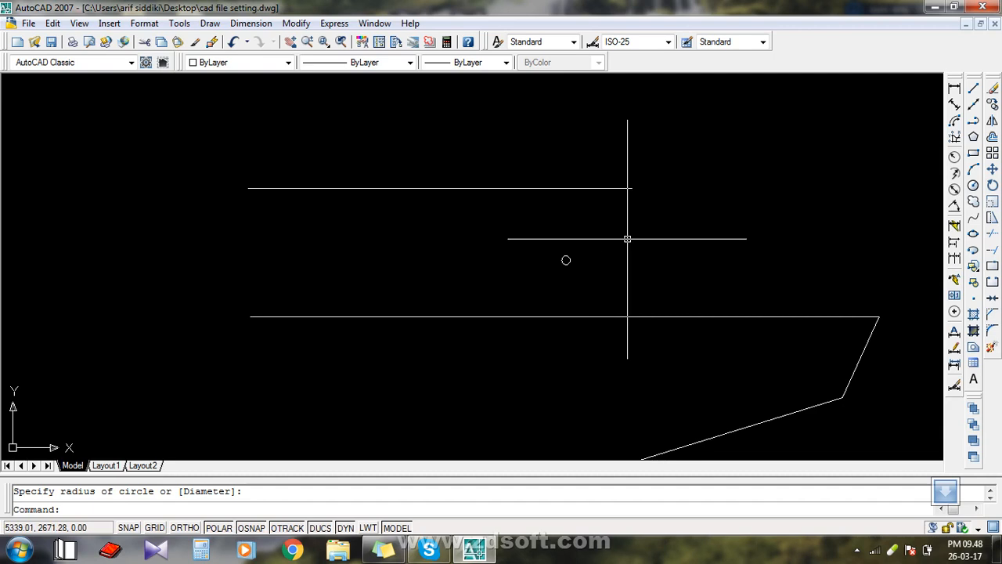
Inspect the small circle's segmented outline, going in on its edge as far as the magnification allows
{"action": "scroll", "coordinate": [567, 275], "scroll_direction": "up", "scroll_amount": 5}
{"action": "scroll", "coordinate": [332, 260], "scroll_direction": "up", "scroll_amount": 4}
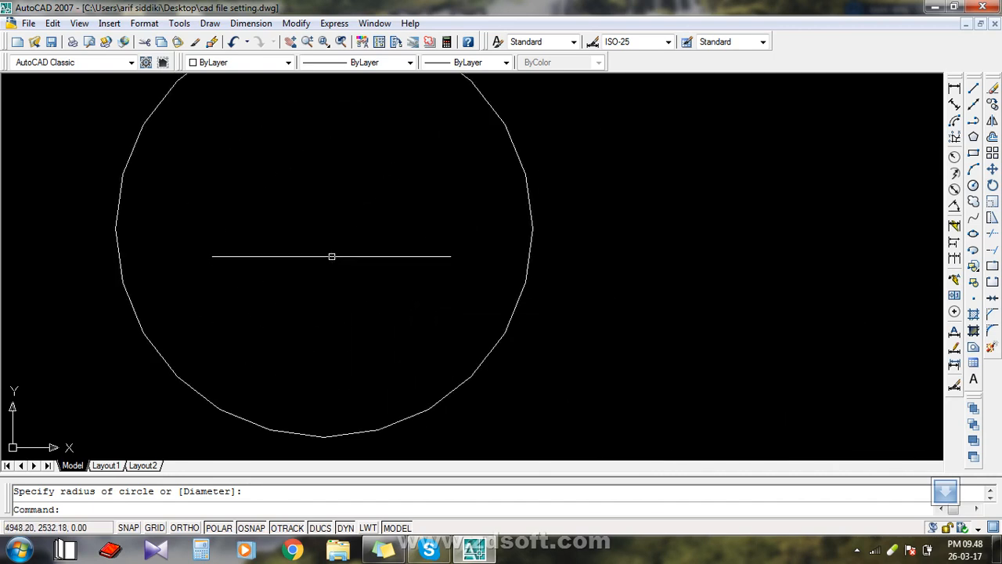
{"action": "middle_click_drag", "start_coordinate": [139, 251], "coordinate": [138, 303]}
{"action": "middle_click_drag", "start_coordinate": [183, 238], "coordinate": [183, 266]}
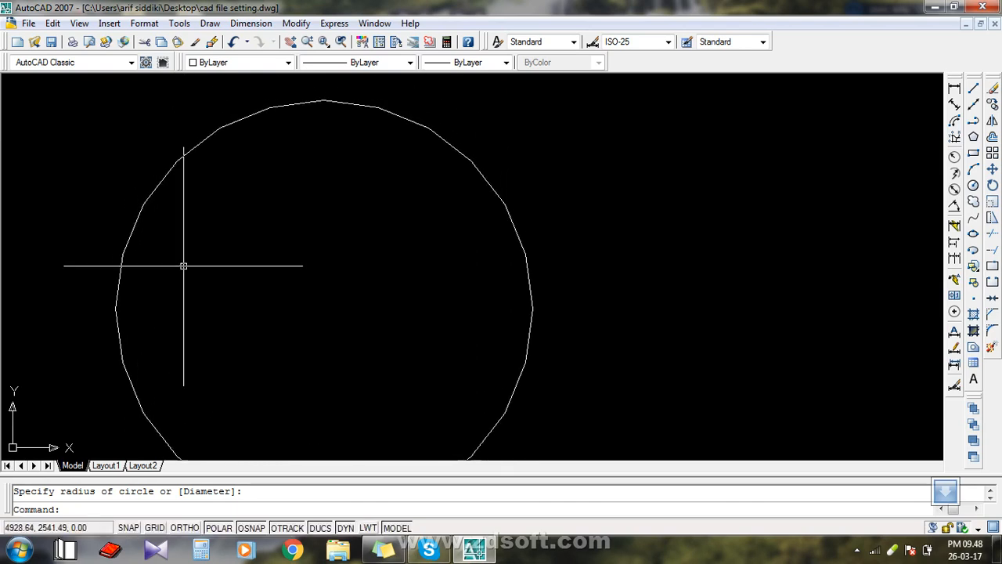
{"action": "mouse_move", "coordinate": [320, 175]}
{"action": "middle_mouse_down"}
{"action": "mouse_move", "coordinate": [272, 182]}
{"action": "mouse_move", "coordinate": [268, 250]}
{"action": "mouse_move", "coordinate": [253, 266]}
{"action": "middle_mouse_up"}
{"action": "middle_click_drag", "start_coordinate": [391, 309], "coordinate": [379, 182]}
{"action": "scroll", "coordinate": [410, 290], "scroll_direction": "down", "scroll_amount": 2}
{"action": "scroll", "coordinate": [572, 243], "scroll_direction": "down", "scroll_amount": 10}
{"action": "scroll", "coordinate": [565, 246], "scroll_direction": "up", "scroll_amount": 12}
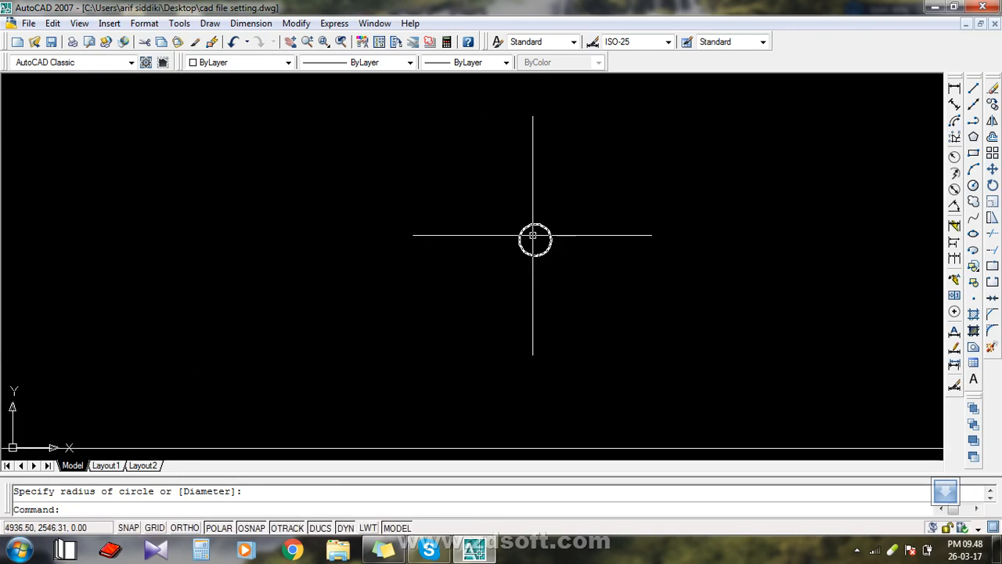
{"action": "scroll", "coordinate": [282, 204], "scroll_direction": "up", "scroll_amount": 5}
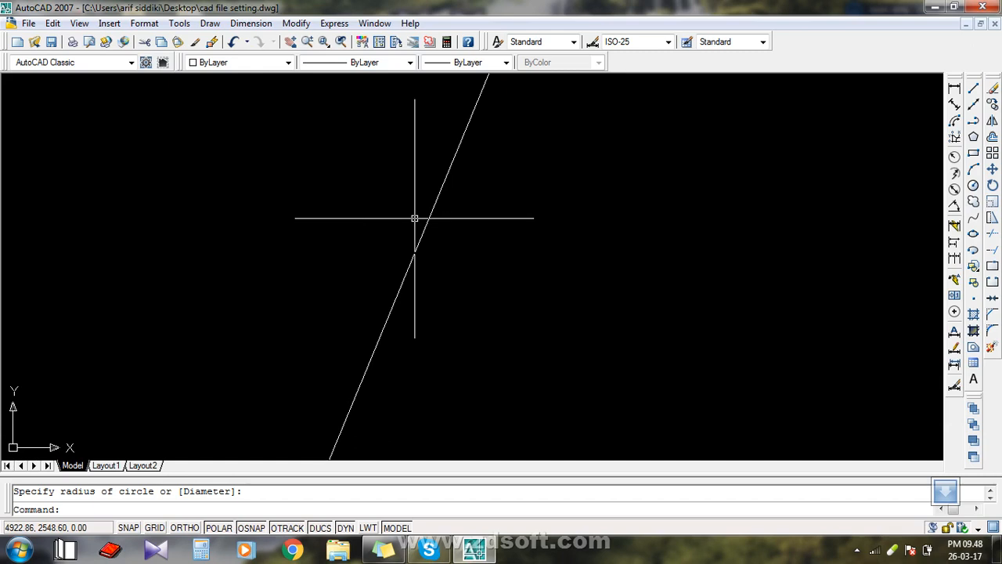
{"action": "scroll", "coordinate": [402, 209], "scroll_direction": "up", "scroll_amount": 2}
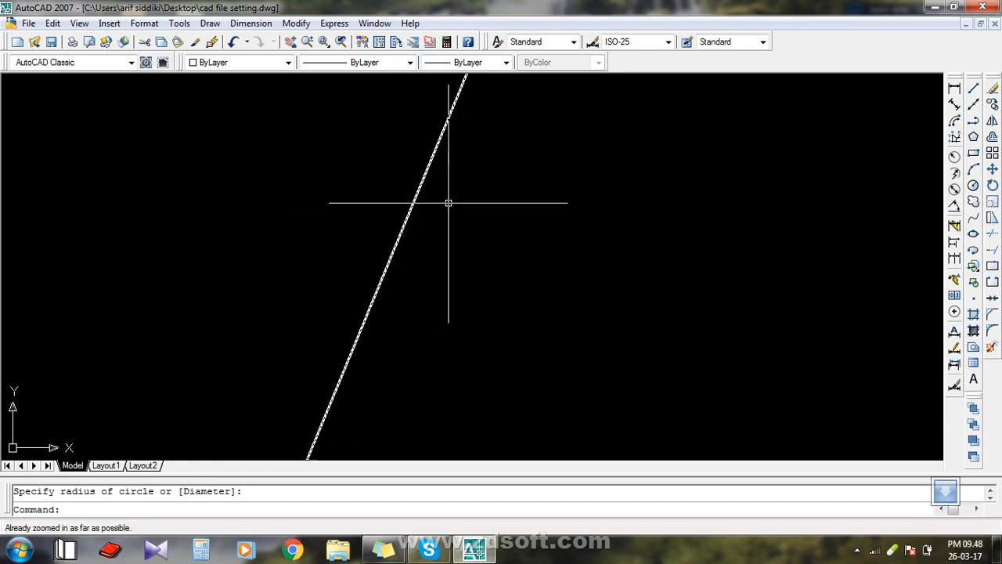
Draw a tiny line freehand across the magnified segment of the circle's outline
{"action": "left_click", "coordinate": [973, 87]}
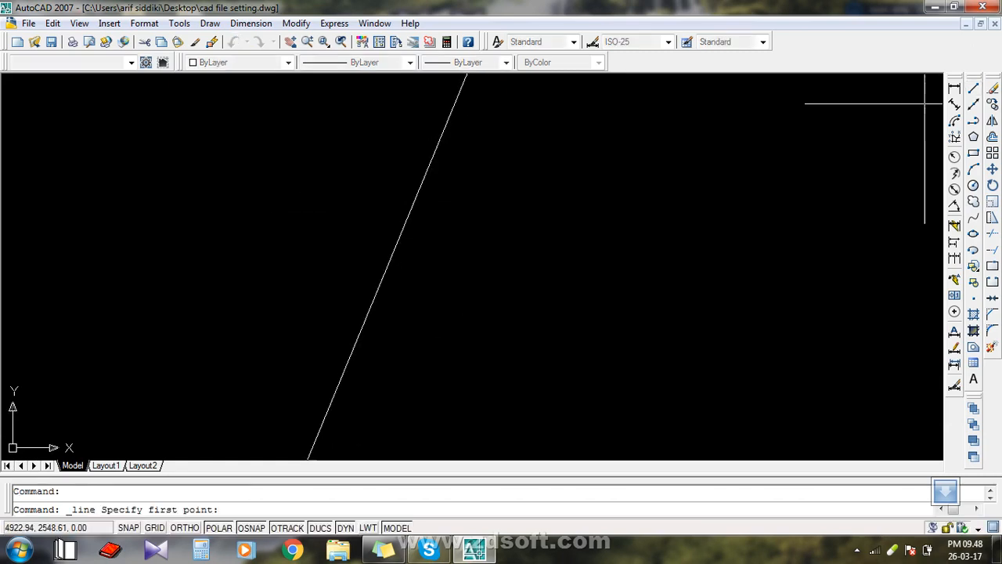
{"action": "left_click", "coordinate": [376, 294]}
{"action": "left_click", "coordinate": [422, 258]}
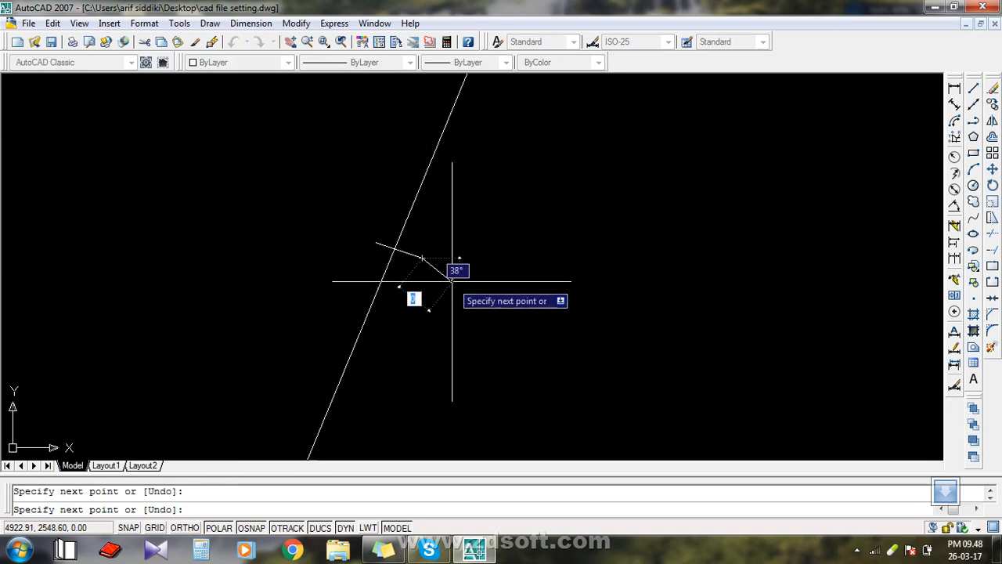
{"action": "key", "text": "Return"}
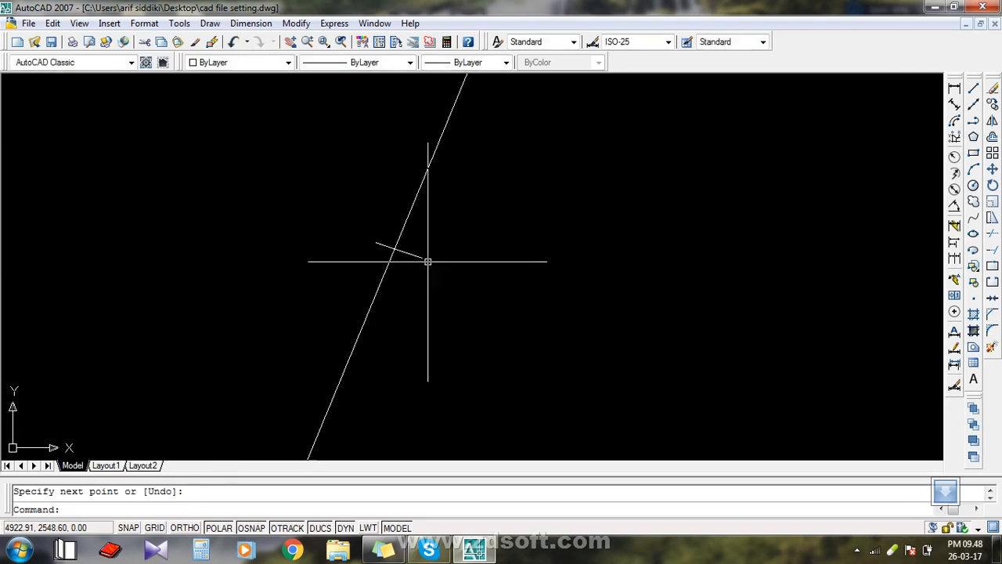
Check the tiny crossing line by selecting it, and release the selection
{"action": "scroll", "coordinate": [403, 258], "scroll_direction": "up", "scroll_amount": 2}
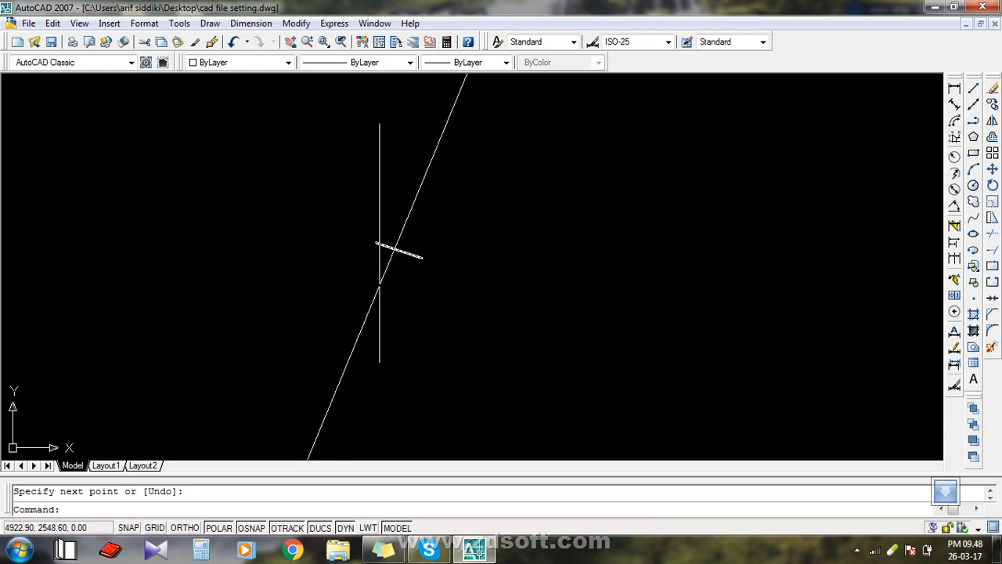
{"action": "key", "text": "Return"}
{"action": "left_click", "coordinate": [412, 253]}
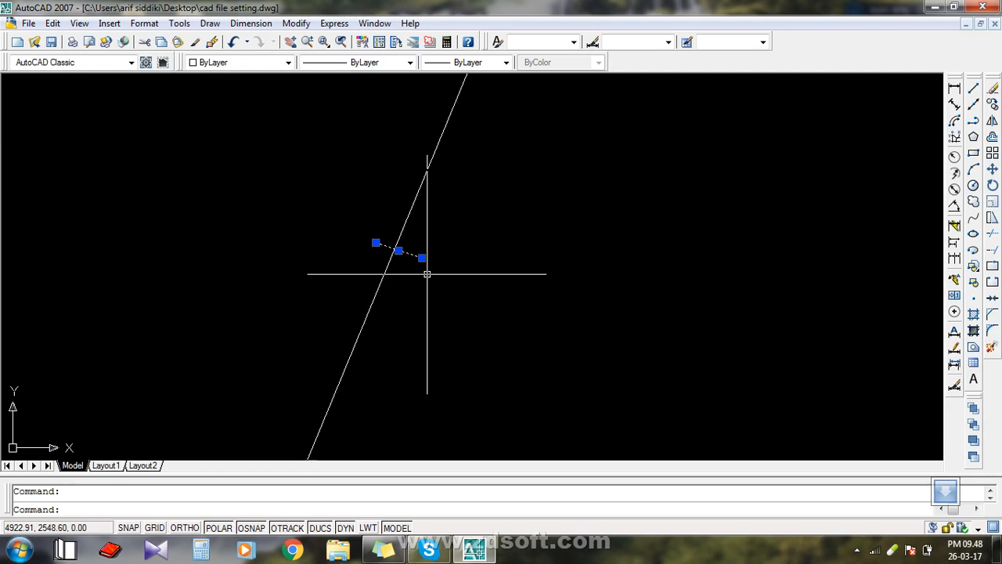
{"action": "key", "text": "Escape"}
Search along the circle's edge for the tiny crossing line at varying magnifications
{"action": "scroll", "coordinate": [425, 258], "scroll_direction": "down", "scroll_amount": 5}
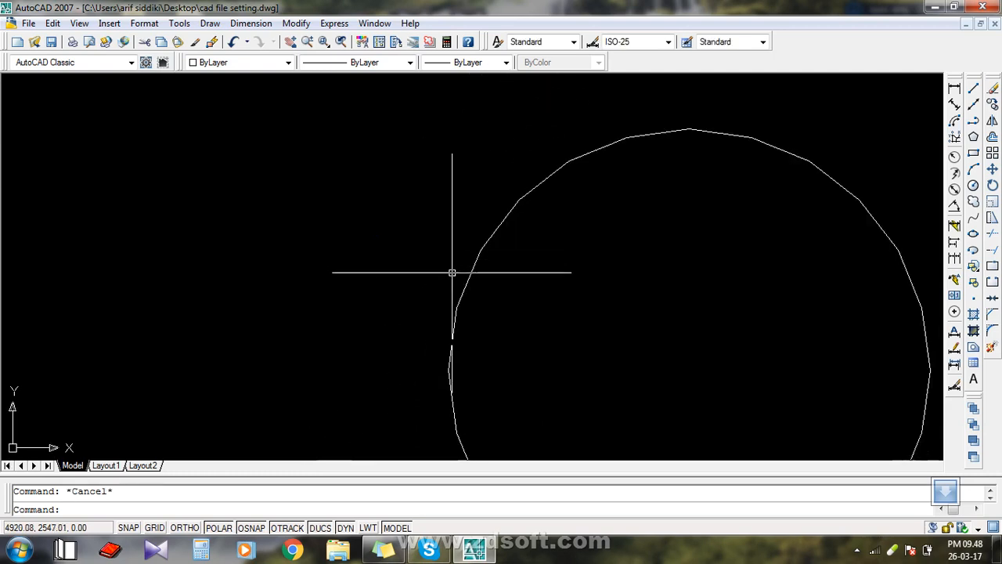
{"action": "scroll", "coordinate": [476, 262], "scroll_direction": "up", "scroll_amount": 8}
{"action": "scroll", "coordinate": [445, 203], "scroll_direction": "down", "scroll_amount": 3}
{"action": "scroll", "coordinate": [445, 203], "scroll_direction": "up", "scroll_amount": 3}
{"action": "scroll", "coordinate": [439, 195], "scroll_direction": "down", "scroll_amount": 4}
{"action": "scroll", "coordinate": [442, 184], "scroll_direction": "up", "scroll_amount": 2}
{"action": "scroll", "coordinate": [449, 174], "scroll_direction": "up", "scroll_amount": 3}
{"action": "scroll", "coordinate": [427, 297], "scroll_direction": "down", "scroll_amount": 2}
{"action": "scroll", "coordinate": [439, 313], "scroll_direction": "up", "scroll_amount": 2}
{"action": "scroll", "coordinate": [489, 159], "scroll_direction": "up", "scroll_amount": 3}
{"action": "scroll", "coordinate": [487, 160], "scroll_direction": "down", "scroll_amount": 3}
{"action": "scroll", "coordinate": [479, 235], "scroll_direction": "up", "scroll_amount": 2}
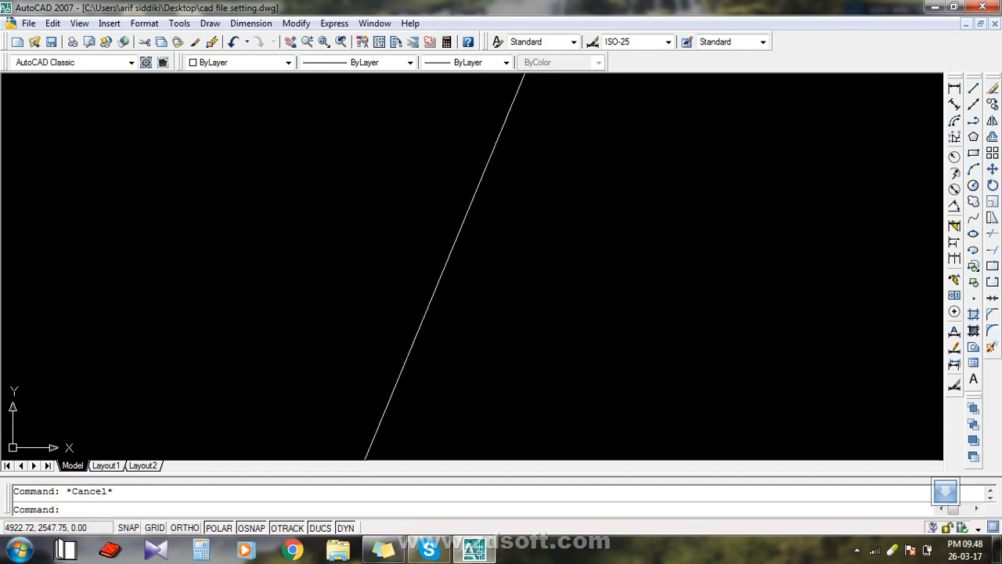
{"action": "scroll", "coordinate": [506, 174], "scroll_direction": "down", "scroll_amount": 5}
{"action": "scroll", "coordinate": [520, 165], "scroll_direction": "up", "scroll_amount": 4}
{"action": "scroll", "coordinate": [528, 163], "scroll_direction": "up", "scroll_amount": 3}
{"action": "scroll", "coordinate": [458, 262], "scroll_direction": "down", "scroll_amount": 5}
Locate the tiny crossing line with a selection window over the circle's edge, view it at maximum magnification, and clear the selection
{"action": "left_click", "coordinate": [404, 330]}
{"action": "left_click", "coordinate": [467, 262]}
{"action": "scroll", "coordinate": [459, 267], "scroll_direction": "up", "scroll_amount": 5}
{"action": "scroll", "coordinate": [438, 292], "scroll_direction": "up", "scroll_amount": 12}
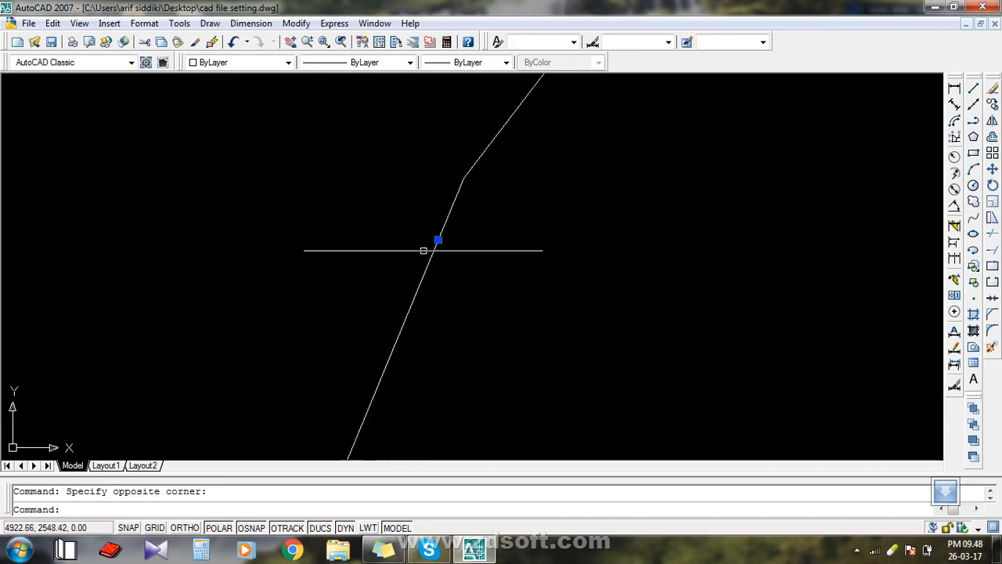
{"action": "middle_click_drag", "start_coordinate": [365, 215], "coordinate": [464, 295]}
{"action": "scroll", "coordinate": [375, 178], "scroll_direction": "up", "scroll_amount": 2}
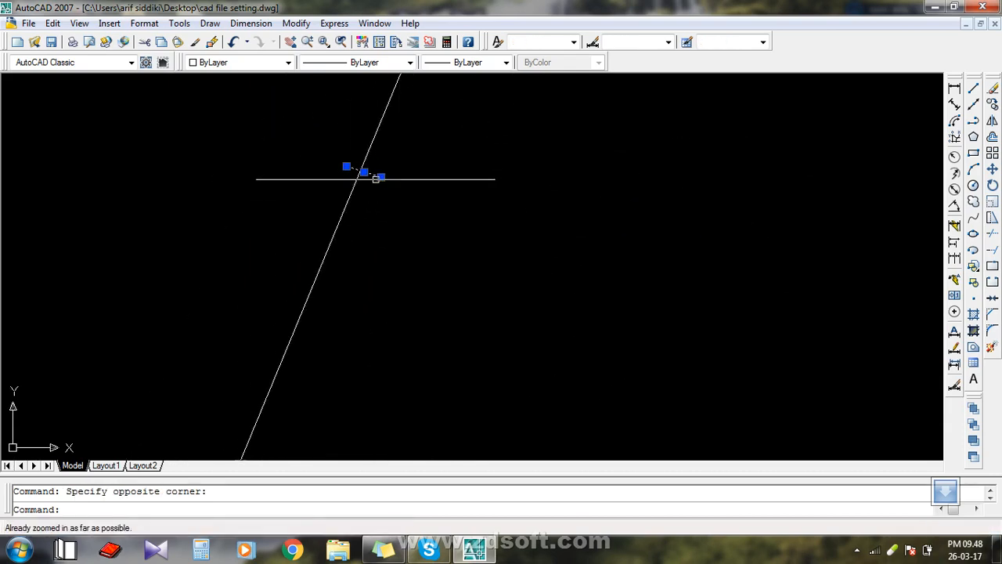
{"action": "key", "text": "Escape"}
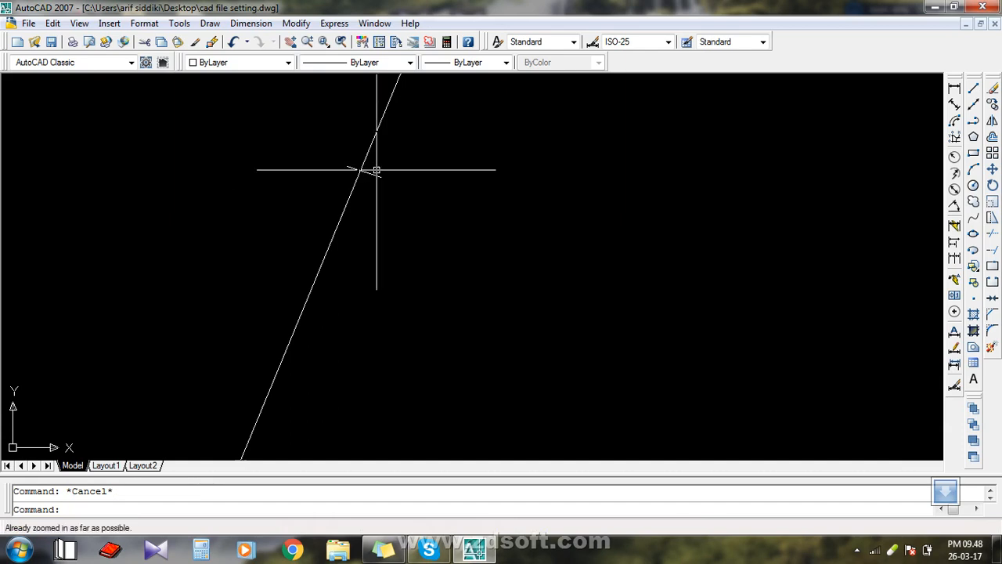
Return to the overall shapes and compare how the small circle looks from far away and close up
{"action": "scroll", "coordinate": [396, 180], "scroll_direction": "down", "scroll_amount": 12}
{"action": "scroll", "coordinate": [478, 258], "scroll_direction": "down", "scroll_amount": 5}
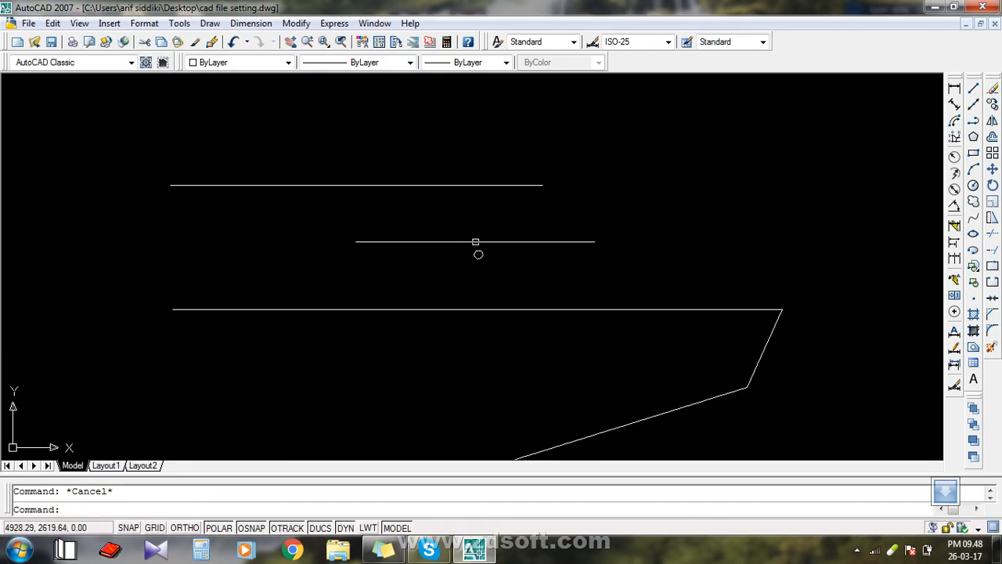
{"action": "scroll", "coordinate": [510, 276], "scroll_direction": "down", "scroll_amount": 3}
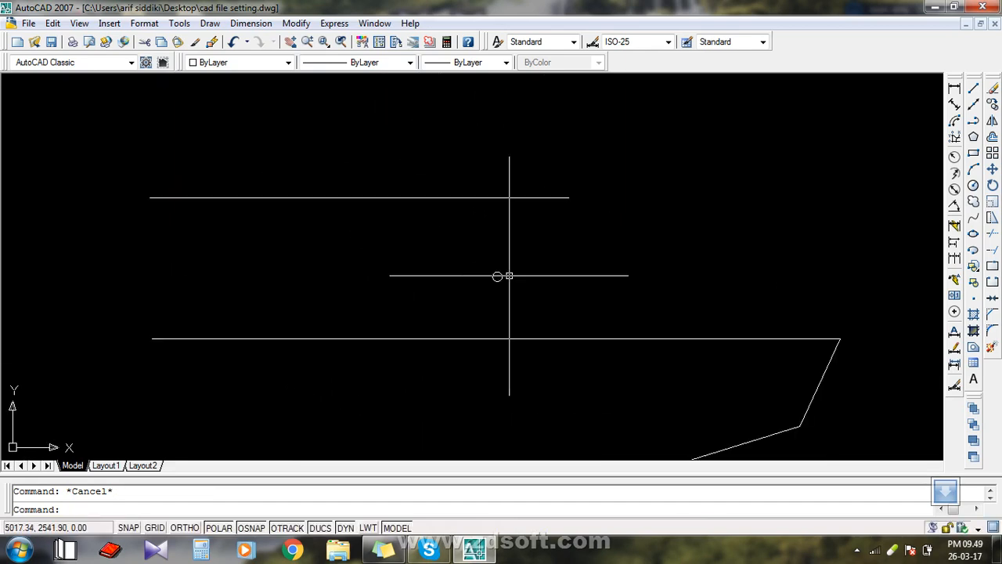
{"action": "mouse_move", "coordinate": [537, 266]}
{"action": "middle_mouse_down"}
{"action": "mouse_move", "coordinate": [460, 152]}
{"action": "mouse_move", "coordinate": [614, 313]}
{"action": "middle_mouse_up"}
{"action": "scroll", "coordinate": [465, 265], "scroll_direction": "up", "scroll_amount": 6}
{"action": "middle_click_drag", "start_coordinate": [490, 220], "coordinate": [501, 365]}
{"action": "middle_click_drag", "start_coordinate": [587, 416], "coordinate": [525, 315]}
{"action": "scroll", "coordinate": [559, 306], "scroll_direction": "down", "scroll_amount": 6}
{"action": "scroll", "coordinate": [589, 299], "scroll_direction": "down", "scroll_amount": 3}
{"action": "scroll", "coordinate": [593, 312], "scroll_direction": "up", "scroll_amount": 10}
{"action": "middle_click_drag", "start_coordinate": [509, 278], "coordinate": [509, 343]}
{"action": "middle_click_drag", "start_coordinate": [391, 305], "coordinate": [412, 316]}
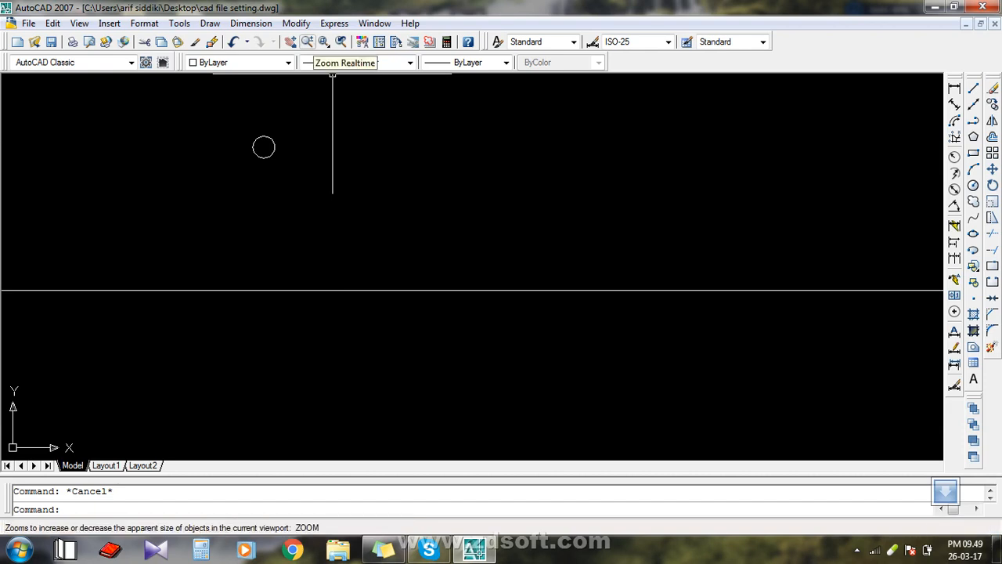
Shrink the view with Zoom Realtime until both horizontal lines, the circle and the slanted segments fit
{"action": "left_click", "coordinate": [306, 41]}
{"action": "left_click_drag", "start_coordinate": [264, 147], "coordinate": [324, 182]}
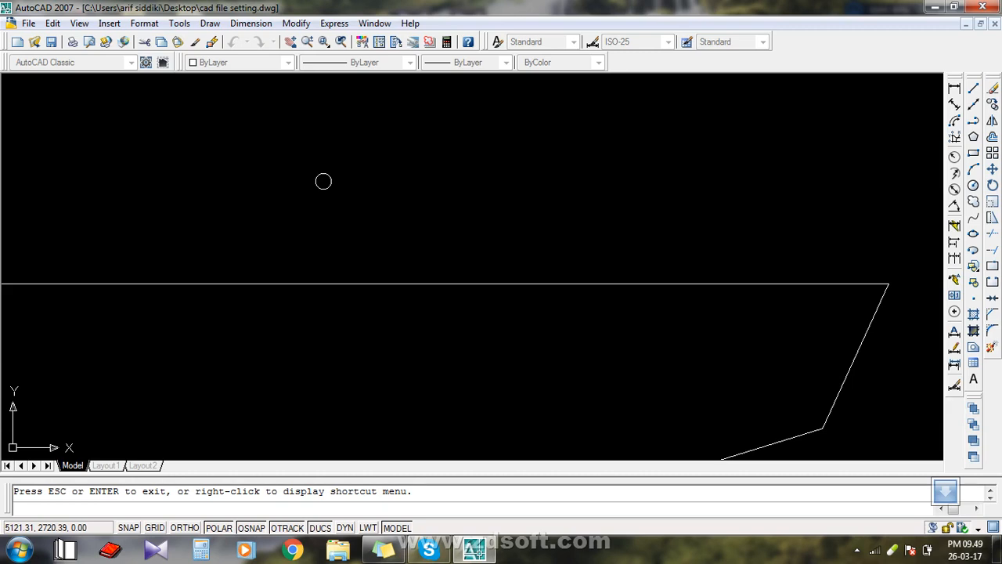
{"action": "left_click_drag", "start_coordinate": [323, 182], "coordinate": [409, 230]}
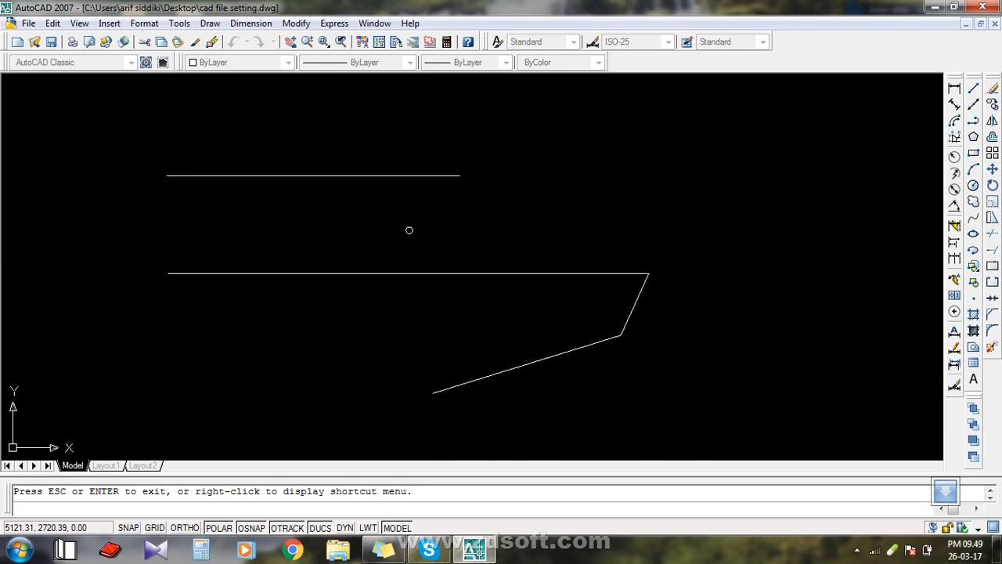
{"action": "mouse_move", "coordinate": [409, 230]}
{"action": "left_mouse_down"}
{"action": "mouse_move", "coordinate": [295, 165]}
{"action": "mouse_move", "coordinate": [430, 242]}
{"action": "mouse_move", "coordinate": [320, 179]}
{"action": "mouse_move", "coordinate": [430, 242]}
{"action": "mouse_move", "coordinate": [350, 196]}
{"action": "mouse_move", "coordinate": [413, 232]}
{"action": "left_mouse_up"}
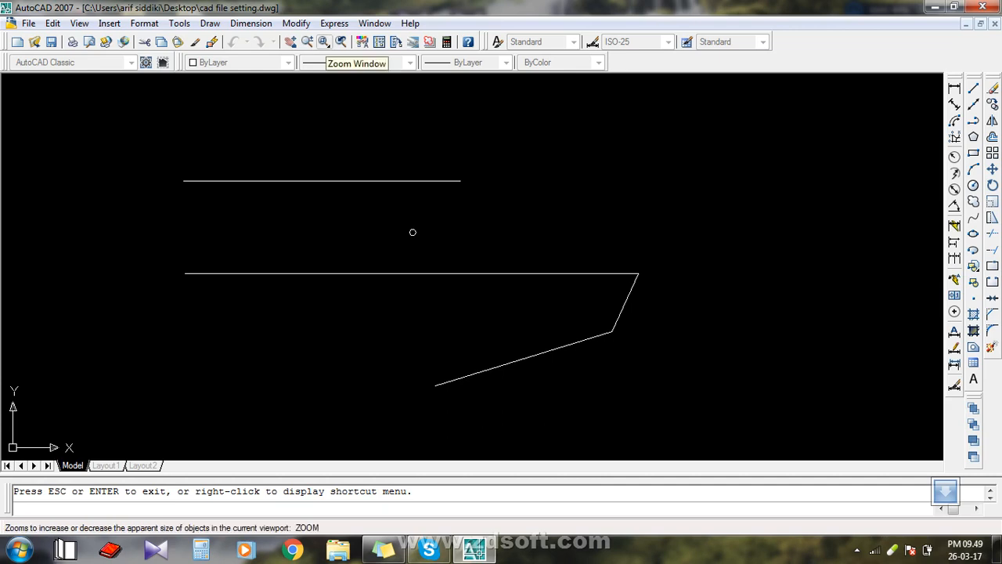
Magnify the starting ends of both horizontal lines with Zoom Window, and zoom back out to all shapes
{"action": "left_click", "coordinate": [323, 41]}
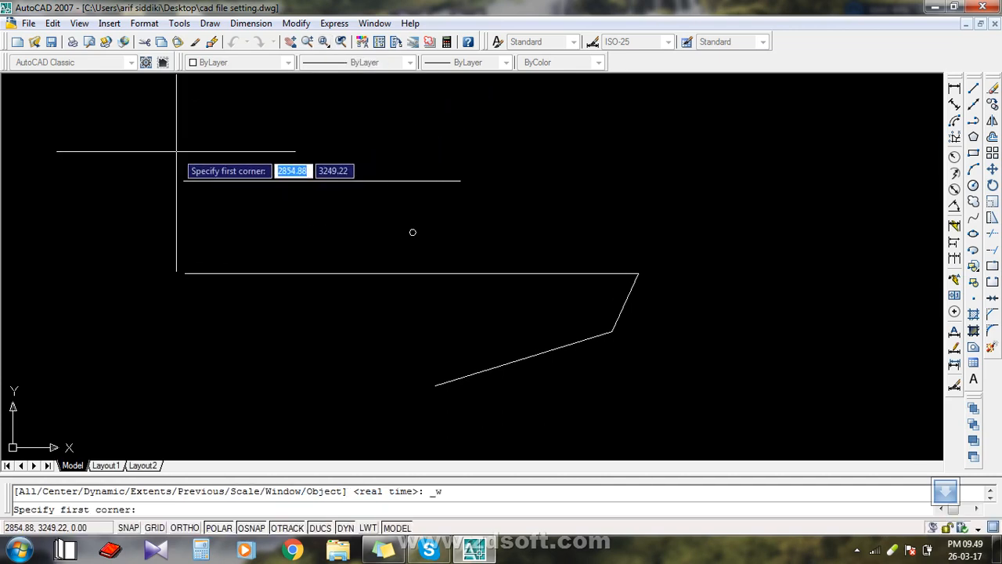
{"action": "left_click", "coordinate": [176, 151]}
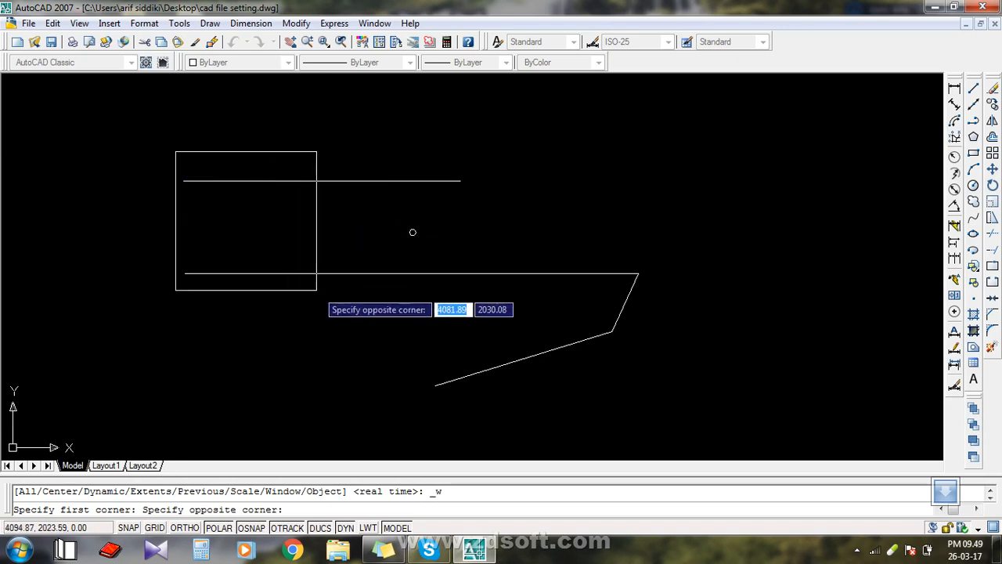
{"action": "left_click", "coordinate": [319, 292]}
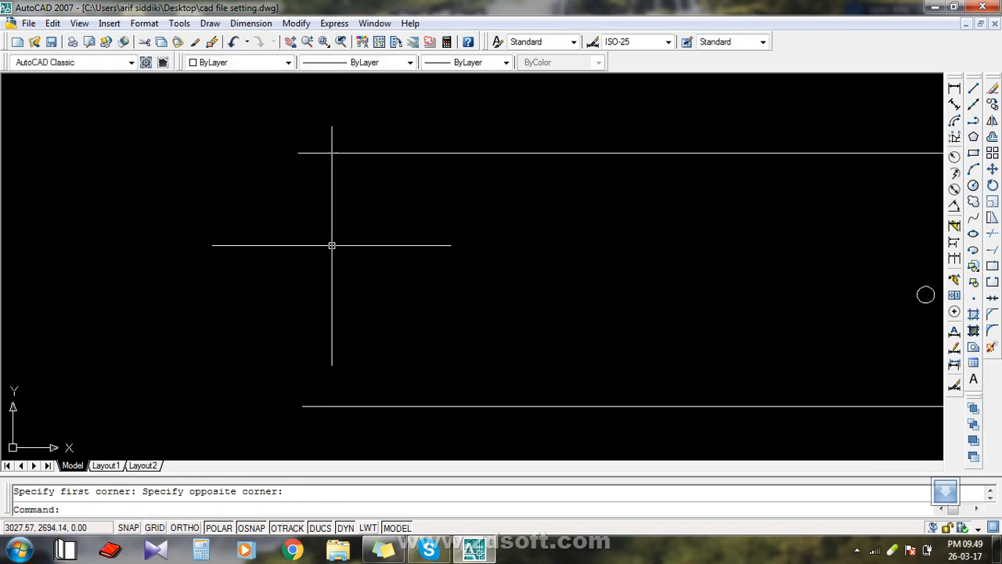
{"action": "scroll", "coordinate": [305, 233], "scroll_direction": "down", "scroll_amount": 3}
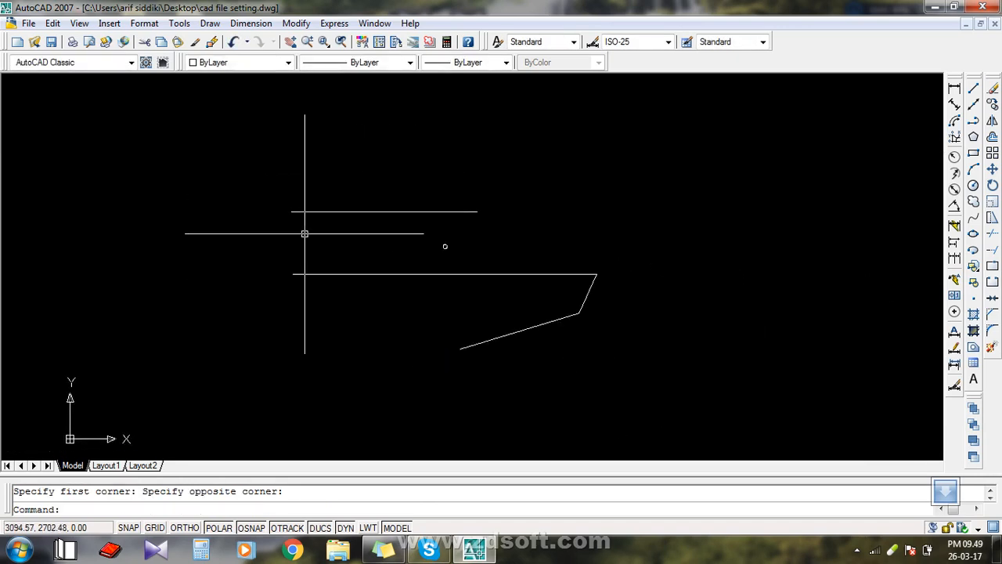
Centre the shapes in the view and save the drawing
{"action": "middle_click_drag", "start_coordinate": [486, 279], "coordinate": [403, 269]}
{"action": "scroll", "coordinate": [368, 247], "scroll_direction": "up", "scroll_amount": 3}
{"action": "middle_click_drag", "start_coordinate": [367, 240], "coordinate": [374, 245]}
{"action": "key", "text": "ctrl+s"}
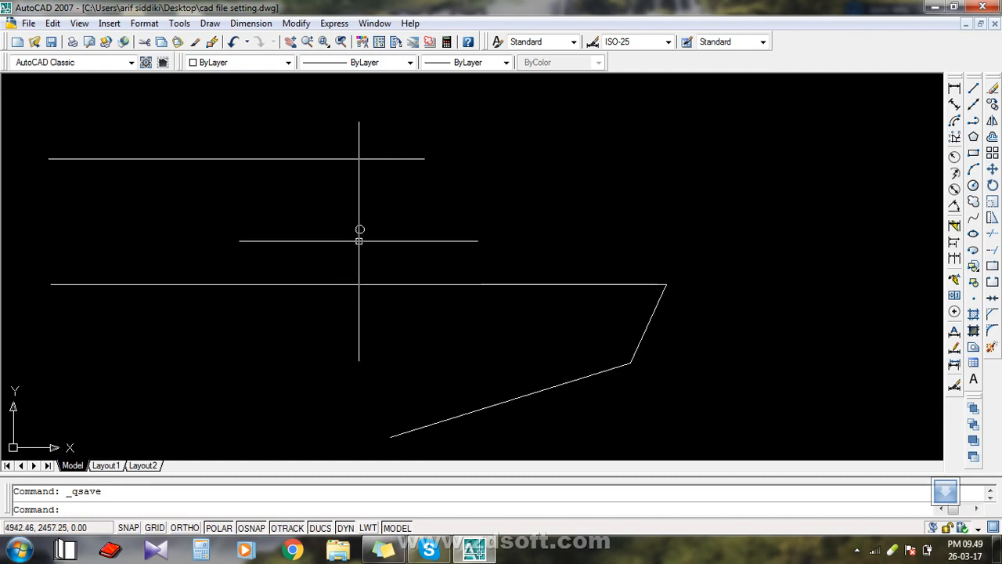
Examine the small circle again at close and distant magnifications in the saved drawing
{"action": "scroll", "coordinate": [359, 228], "scroll_direction": "up", "scroll_amount": 10}
{"action": "scroll", "coordinate": [347, 152], "scroll_direction": "down", "scroll_amount": 8}
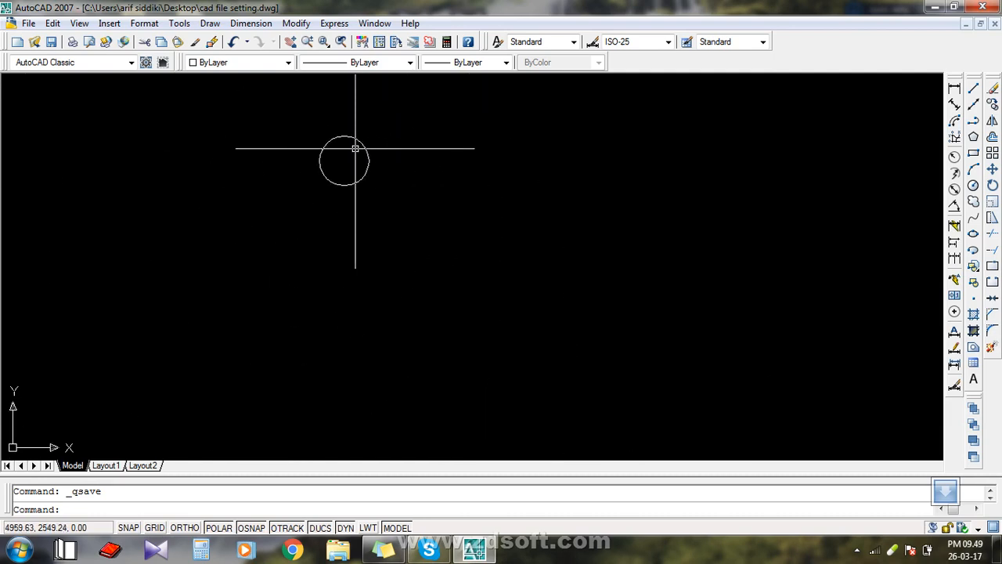
{"action": "scroll", "coordinate": [377, 189], "scroll_direction": "down", "scroll_amount": 5}
{"action": "middle_click_drag", "start_coordinate": [376, 186], "coordinate": [376, 206]}
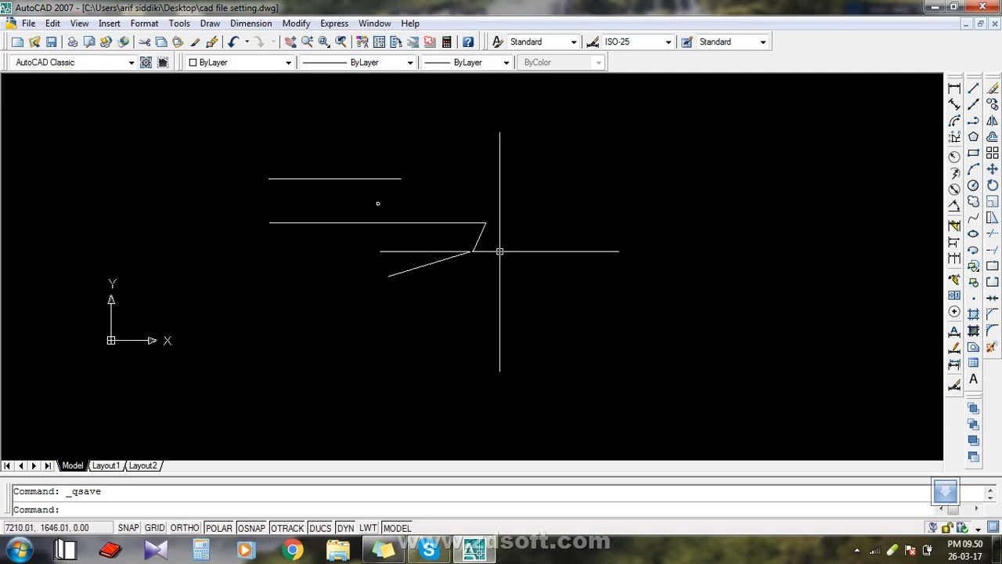
{"action": "scroll", "coordinate": [410, 196], "scroll_direction": "up", "scroll_amount": 6}
{"action": "scroll", "coordinate": [397, 190], "scroll_direction": "up", "scroll_amount": 3}
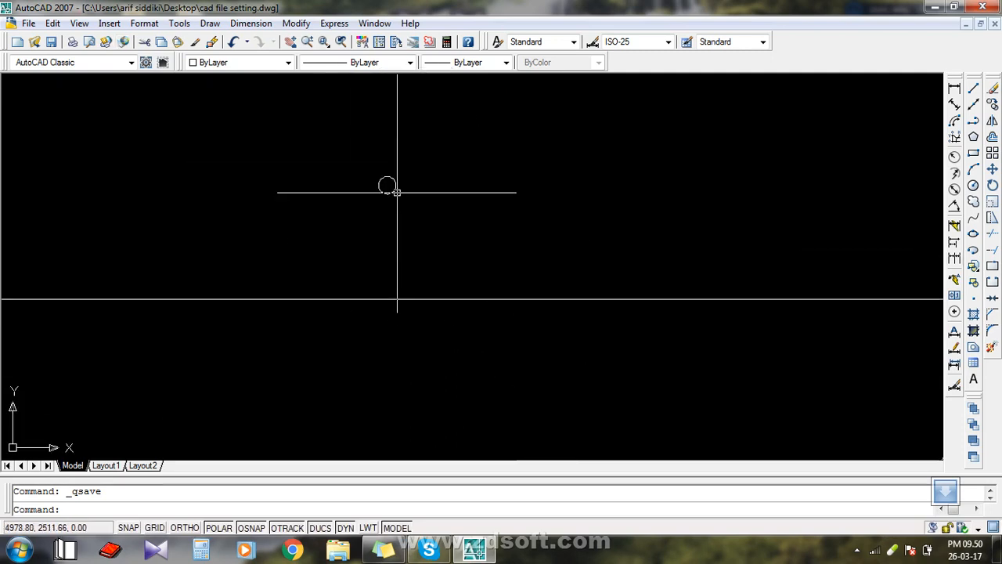
{"action": "scroll", "coordinate": [434, 279], "scroll_direction": "down", "scroll_amount": 5}
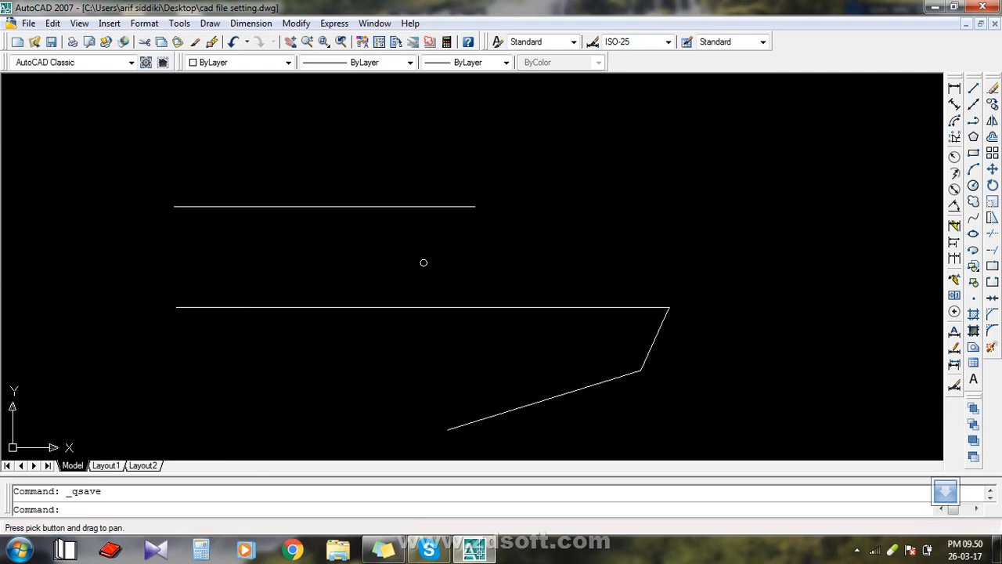
Examine where the UCS icon sits relative to the shapes at distant and closer magnifications
{"action": "mouse_move", "coordinate": [330, 343]}
{"action": "middle_mouse_down"}
{"action": "mouse_move", "coordinate": [526, 264]}
{"action": "mouse_move", "coordinate": [689, 235]}
{"action": "middle_mouse_up"}
{"action": "scroll", "coordinate": [3, 457], "scroll_direction": "down", "scroll_amount": 5}
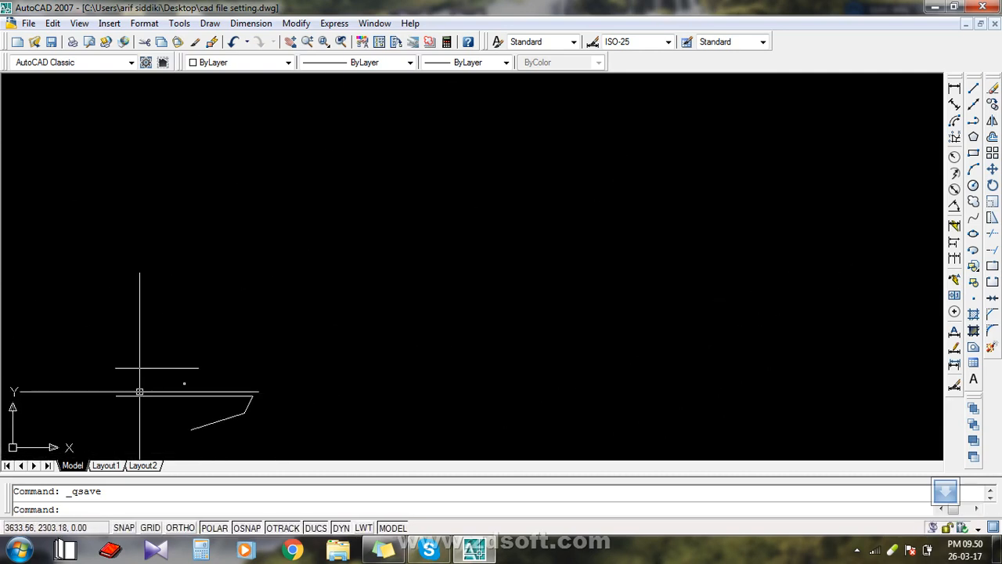
{"action": "scroll", "coordinate": [159, 397], "scroll_direction": "down", "scroll_amount": 5}
{"action": "left_click", "coordinate": [413, 230]}
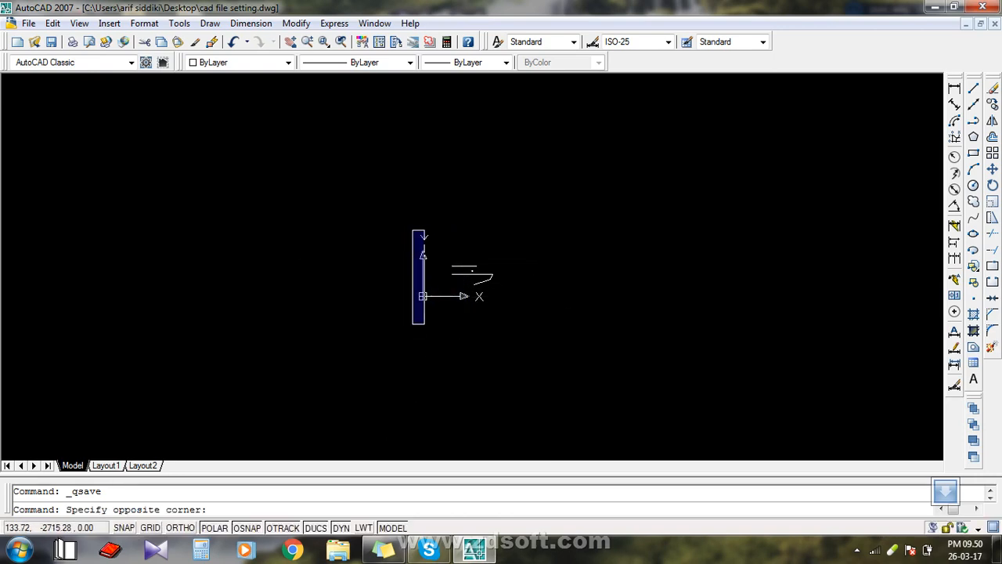
{"action": "left_click", "coordinate": [394, 291]}
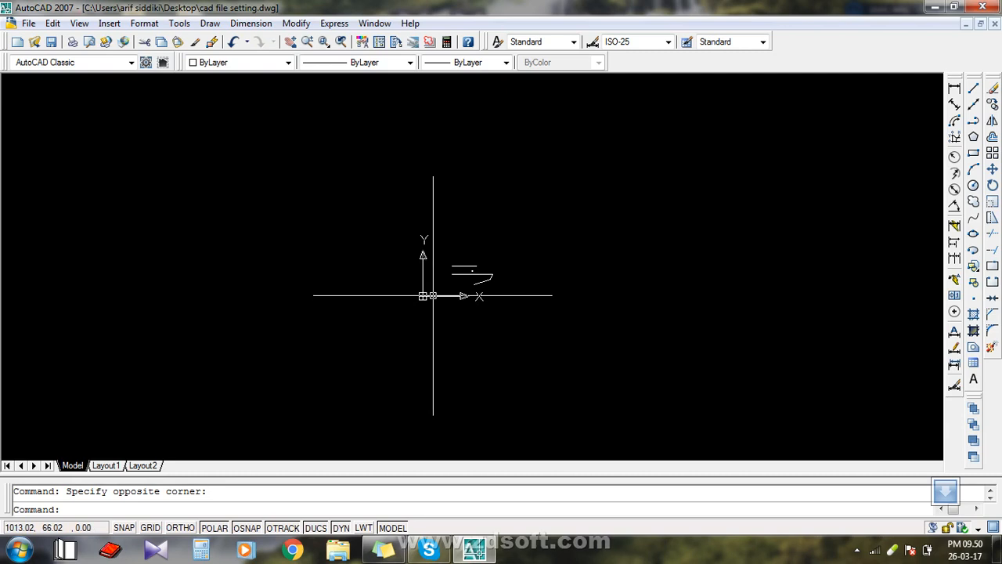
{"action": "scroll", "coordinate": [407, 286], "scroll_direction": "up", "scroll_amount": 4}
{"action": "middle_click_drag", "start_coordinate": [331, 325], "coordinate": [195, 316]}
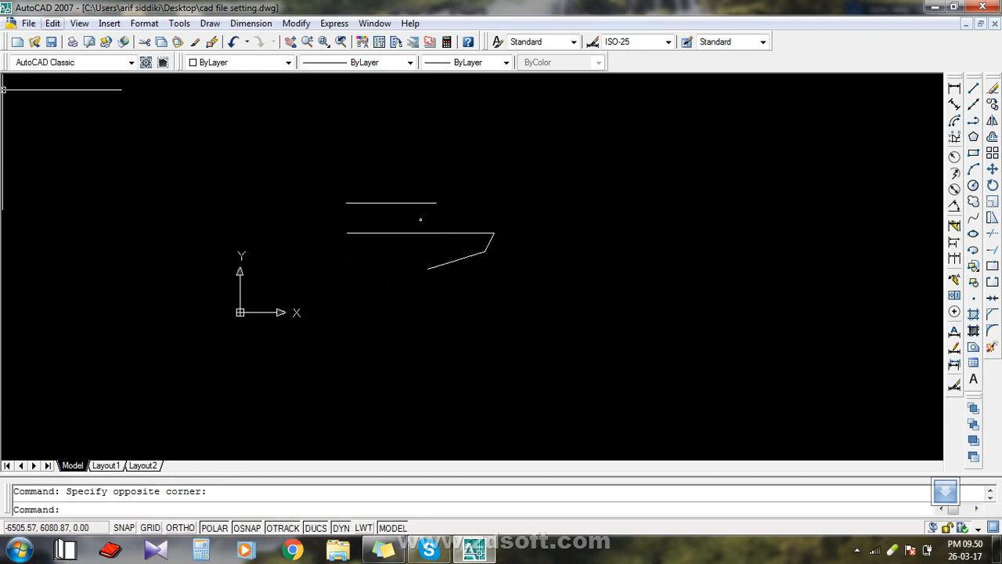
Turn off the UCS icon display and check the drawing area without it
{"action": "key", "text": "alt+v"}
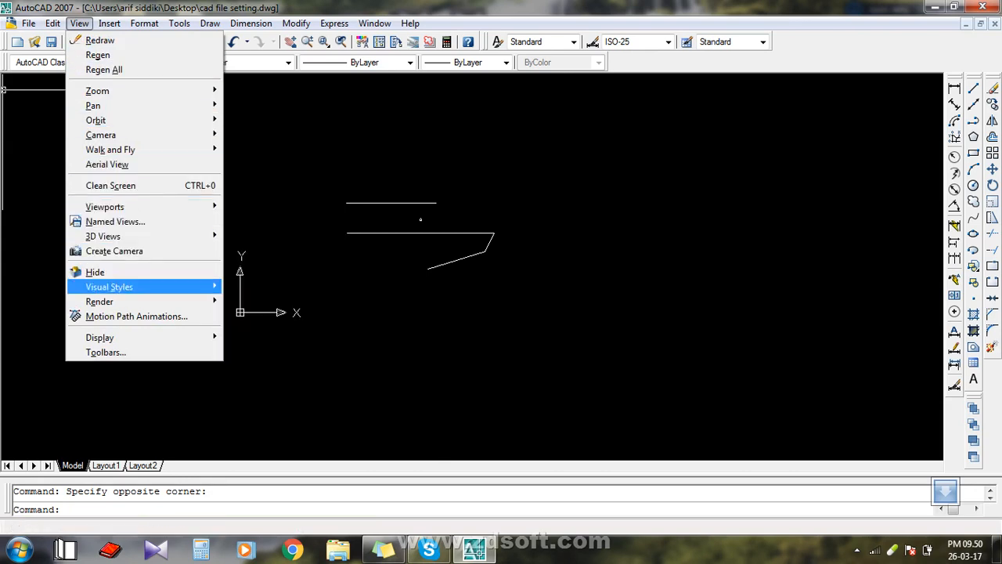
{"action": "mouse_move", "coordinate": [144, 337]}
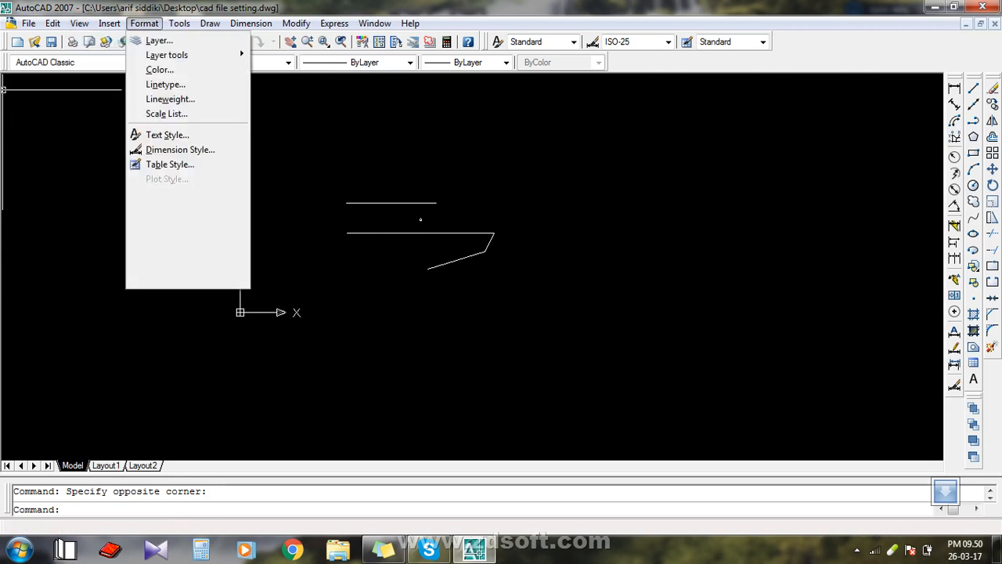
{"action": "left_click", "coordinate": [79, 23]}
{"action": "left_click", "coordinate": [79, 23]}
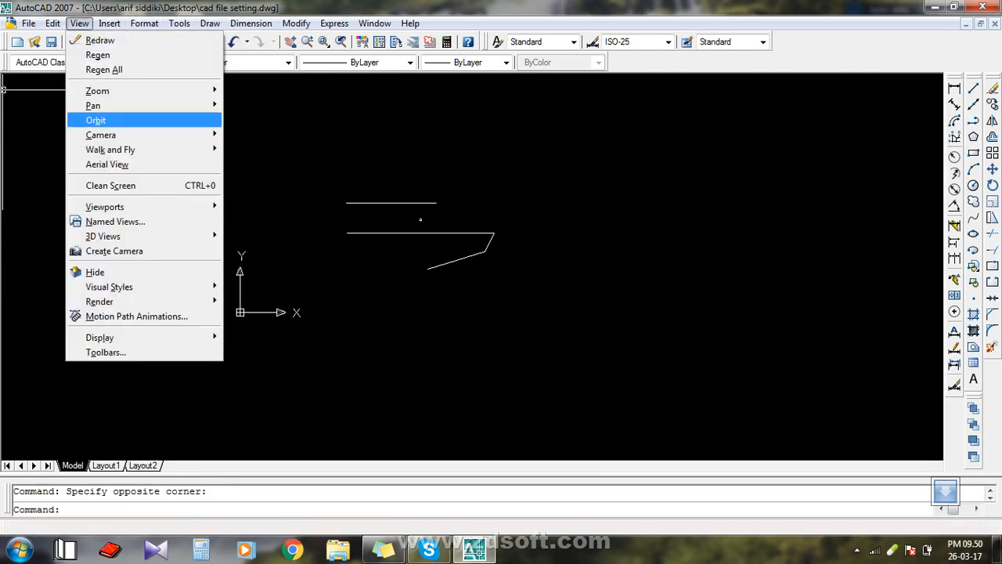
{"action": "mouse_move", "coordinate": [125, 338]}
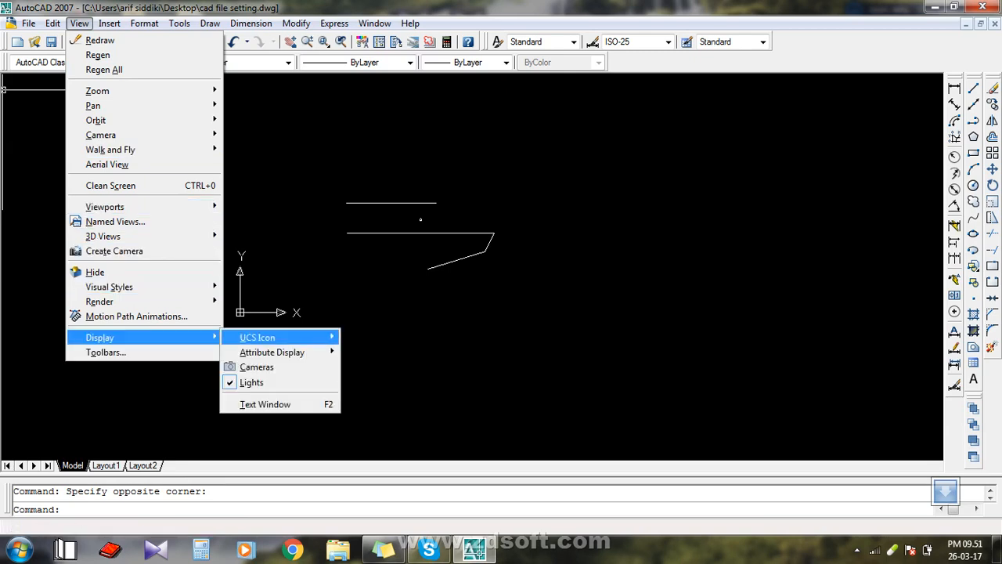
{"action": "mouse_move", "coordinate": [266, 337]}
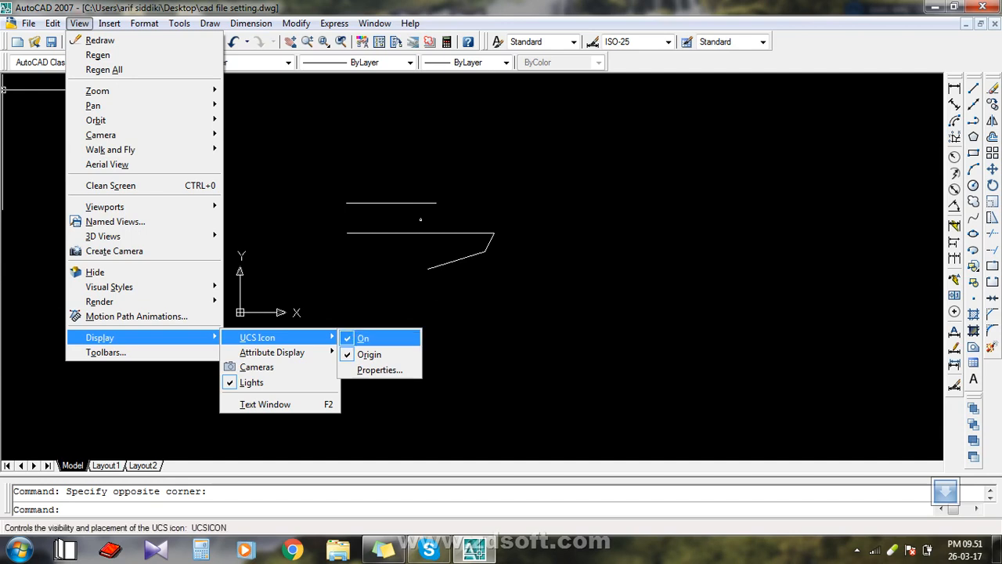
{"action": "left_click", "coordinate": [362, 338]}
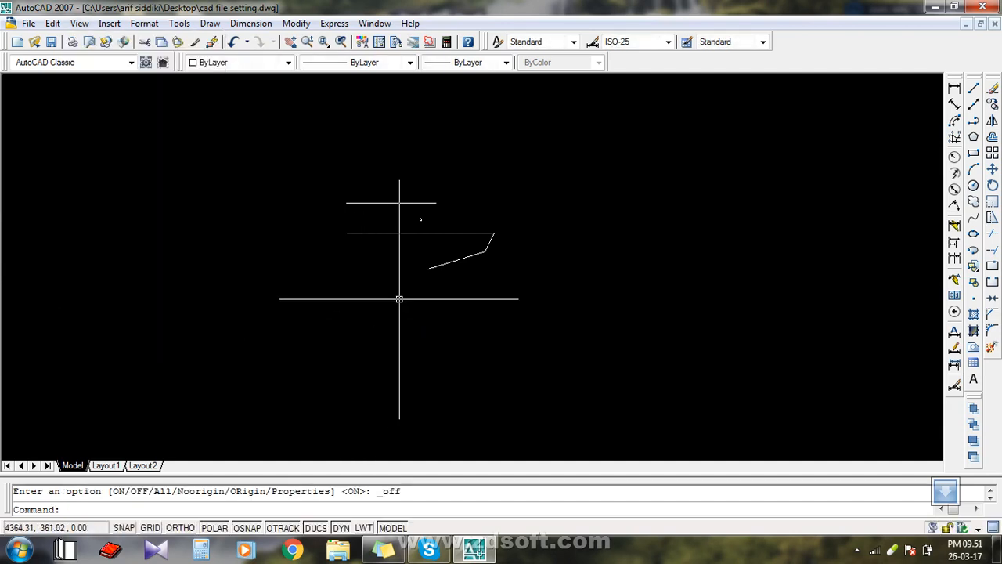
{"action": "scroll", "coordinate": [367, 297], "scroll_direction": "down", "scroll_amount": 3}
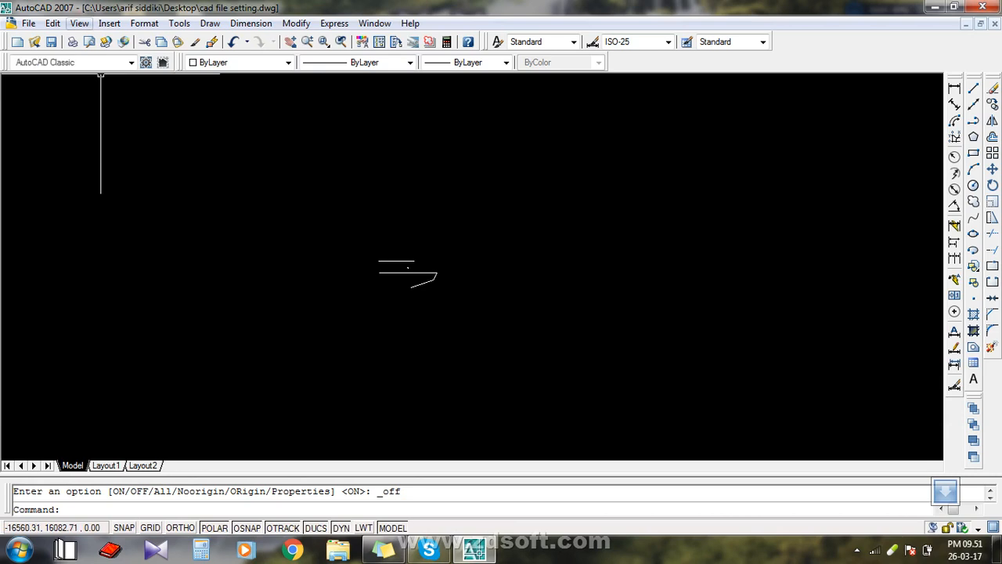
Turn the UCS icon display back on
{"action": "left_click", "coordinate": [79, 23]}
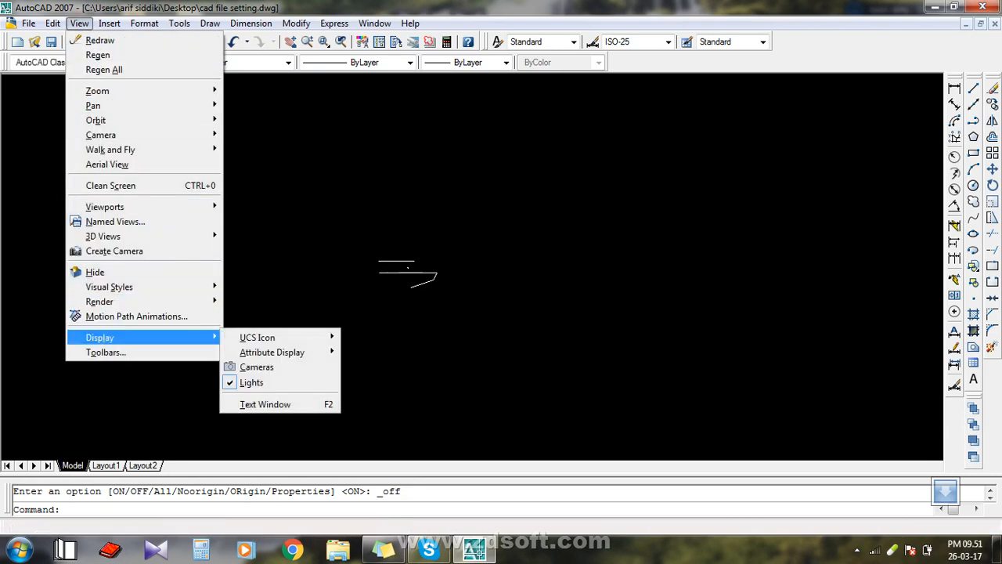
{"action": "key", "text": "Right"}
{"action": "key", "text": "Right"}
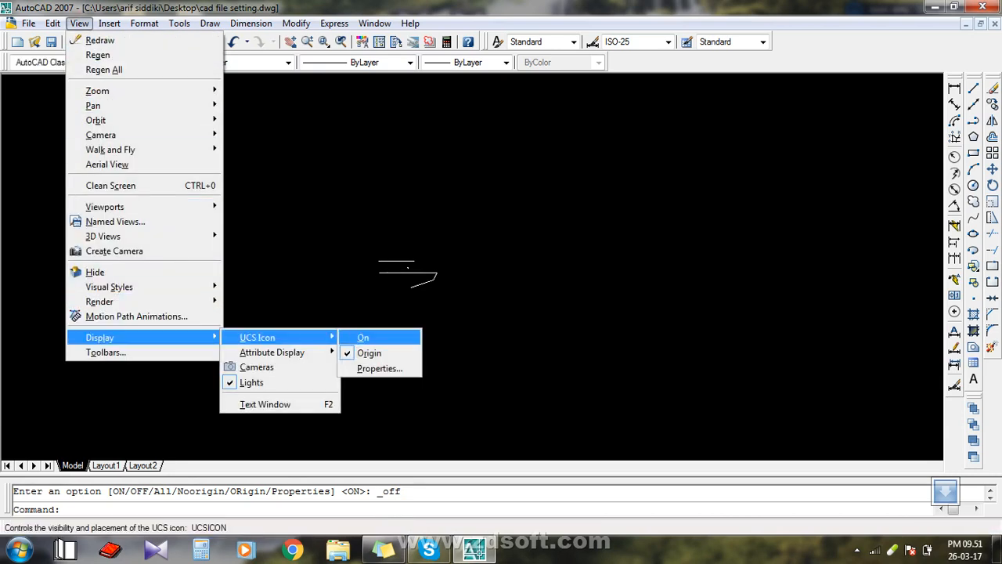
{"action": "key", "text": "Return"}
{"action": "scroll", "coordinate": [336, 302], "scroll_direction": "up", "scroll_amount": 1}
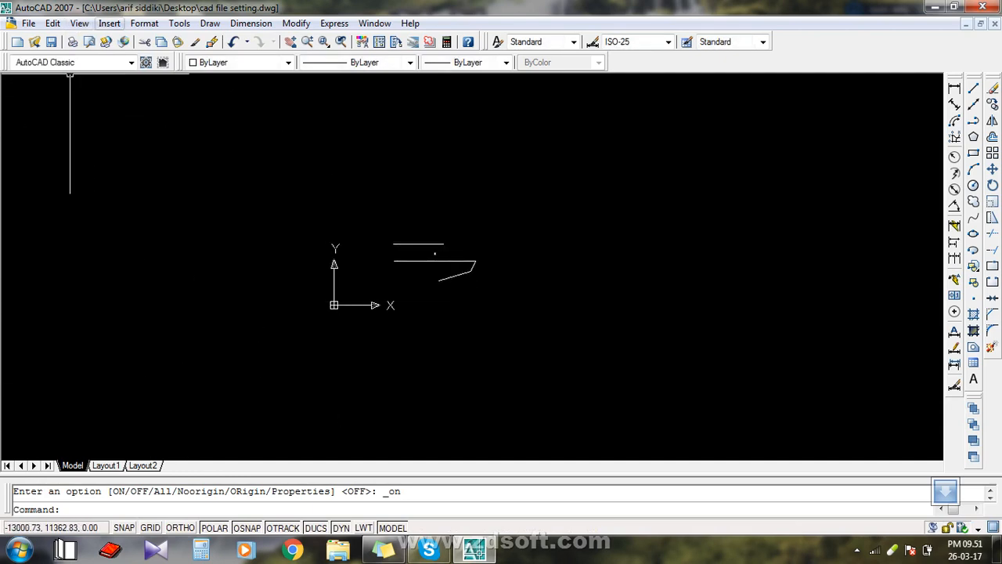
Turn off the UCS icon's Origin option, check its placement while shifting the shapes, and save the drawing
{"action": "left_click", "coordinate": [79, 23]}
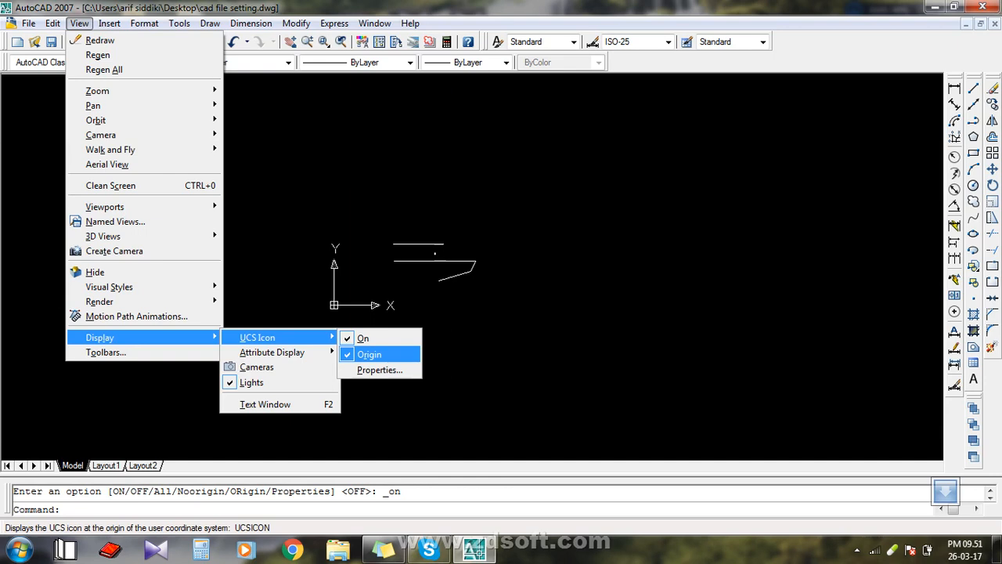
{"action": "left_click", "coordinate": [368, 354]}
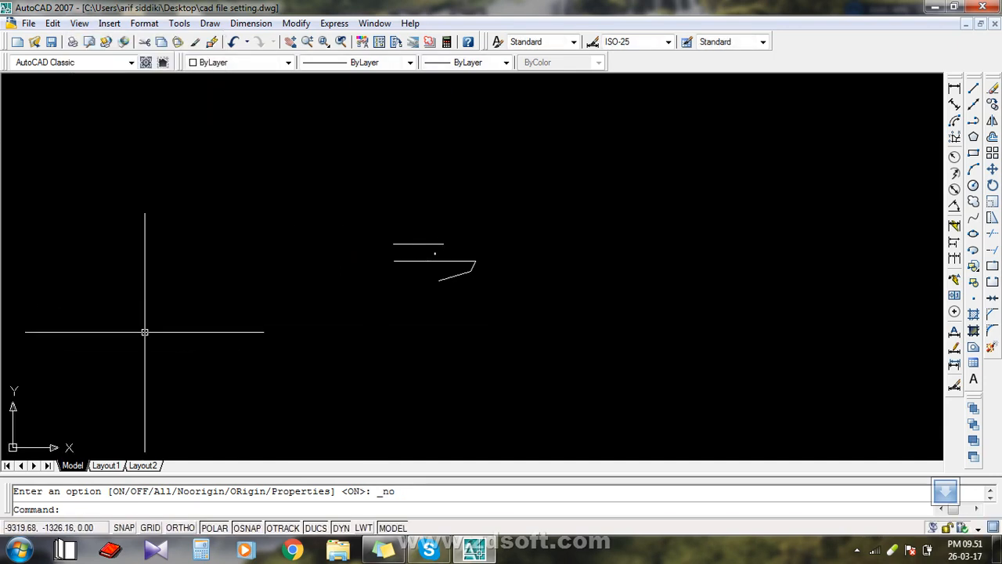
{"action": "mouse_move", "coordinate": [49, 416]}
{"action": "middle_mouse_down"}
{"action": "mouse_move", "coordinate": [261, 340]}
{"action": "mouse_move", "coordinate": [3, 427]}
{"action": "middle_mouse_up"}
{"action": "scroll", "coordinate": [148, 393], "scroll_direction": "down", "scroll_amount": 1}
{"action": "mouse_move", "coordinate": [449, 271]}
{"action": "middle_mouse_down"}
{"action": "mouse_move", "coordinate": [358, 322]}
{"action": "mouse_move", "coordinate": [200, 352]}
{"action": "middle_mouse_up"}
{"action": "middle_click_drag", "start_coordinate": [612, 259], "coordinate": [260, 360]}
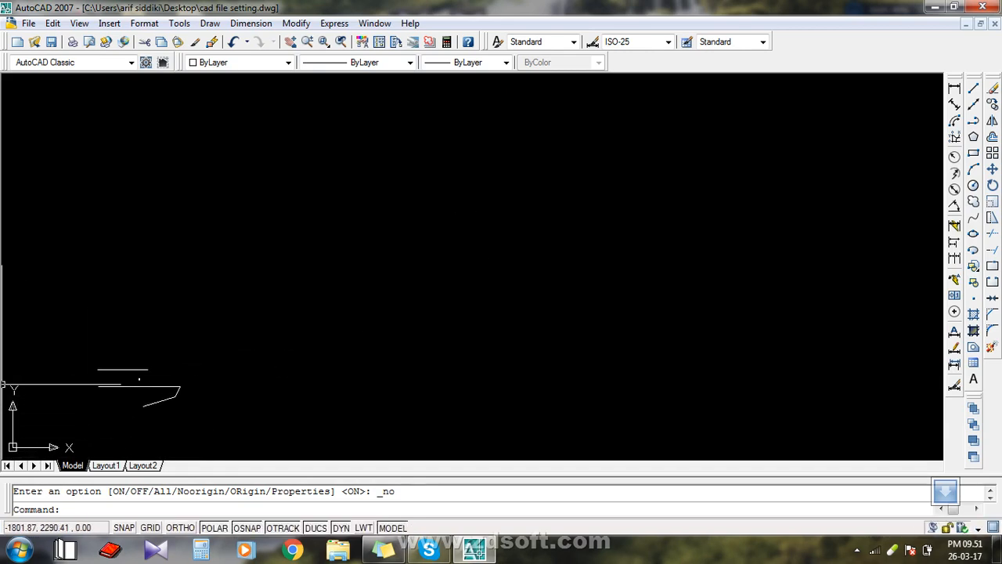
{"action": "middle_click_drag", "start_coordinate": [159, 423], "coordinate": [295, 406]}
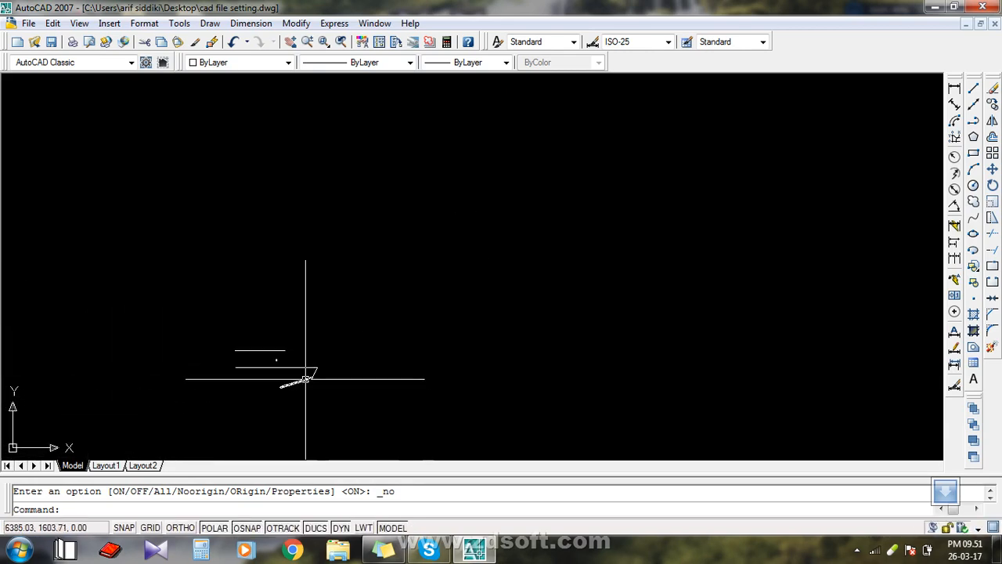
{"action": "key", "text": "ctrl+s"}
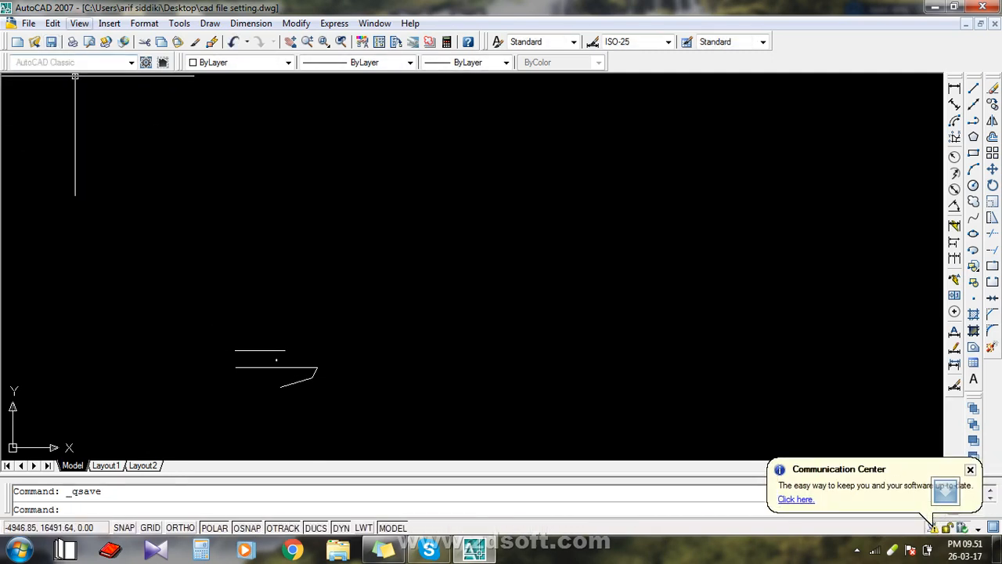
Turn the UCS icon's Origin option back on and check its placement at close magnification
{"action": "middle_click_drag", "start_coordinate": [112, 318], "coordinate": [175, 285]}
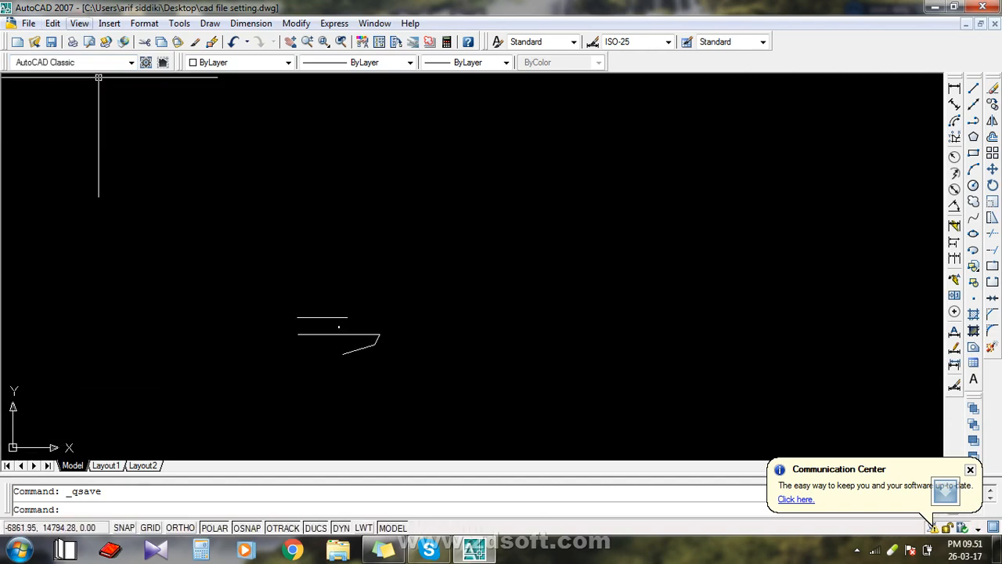
{"action": "left_click", "coordinate": [79, 22]}
{"action": "mouse_move", "coordinate": [258, 337]}
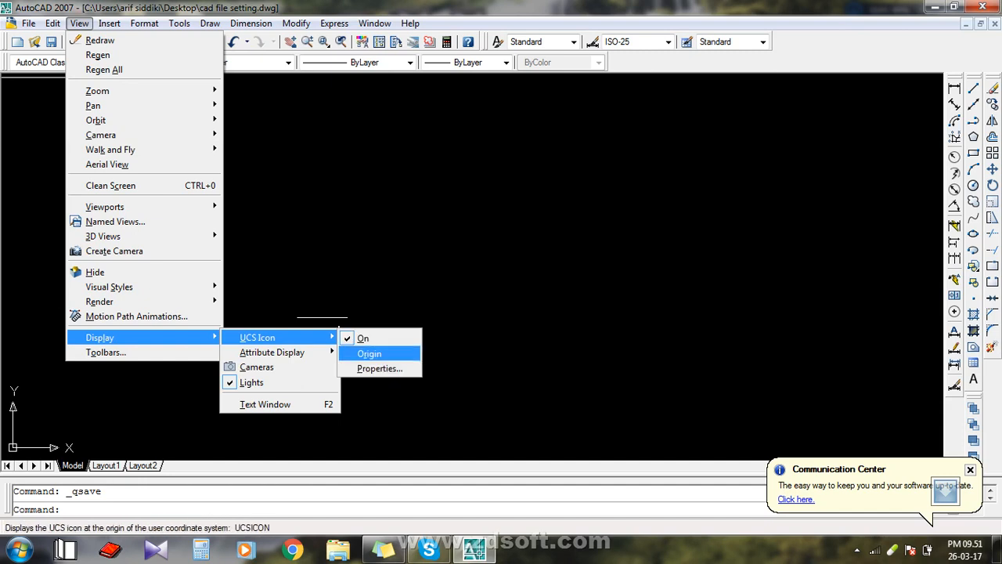
{"action": "left_click", "coordinate": [379, 352]}
{"action": "middle_click_drag", "start_coordinate": [336, 369], "coordinate": [477, 291]}
{"action": "scroll", "coordinate": [421, 291], "scroll_direction": "up", "scroll_amount": 3}
{"action": "scroll", "coordinate": [318, 320], "scroll_direction": "up", "scroll_amount": 7}
{"action": "scroll", "coordinate": [459, 222], "scroll_direction": "up", "scroll_amount": 5}
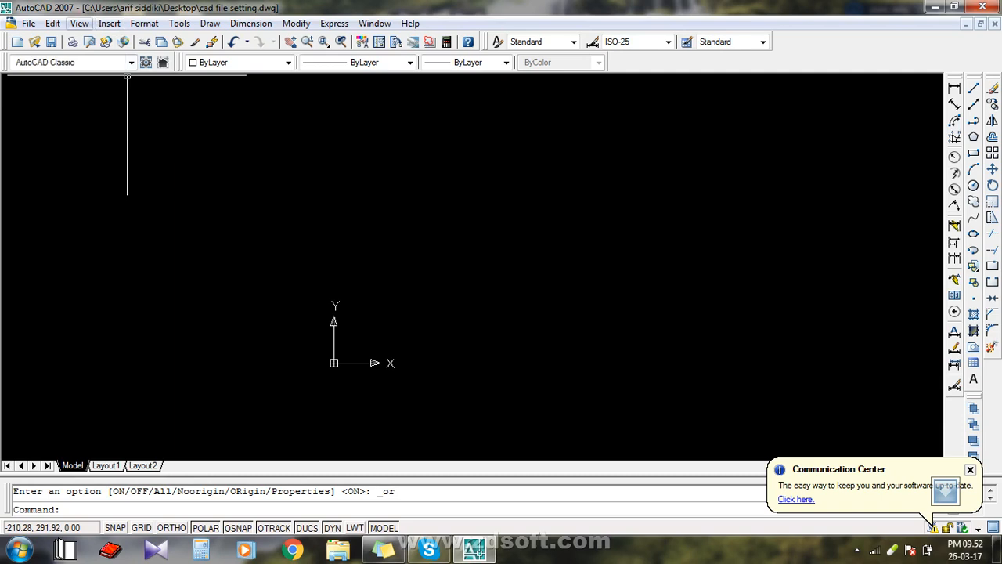
In the UCS icon properties, set the icon size to 26 and try the 2D style before returning to 3D
{"action": "left_click", "coordinate": [79, 22]}
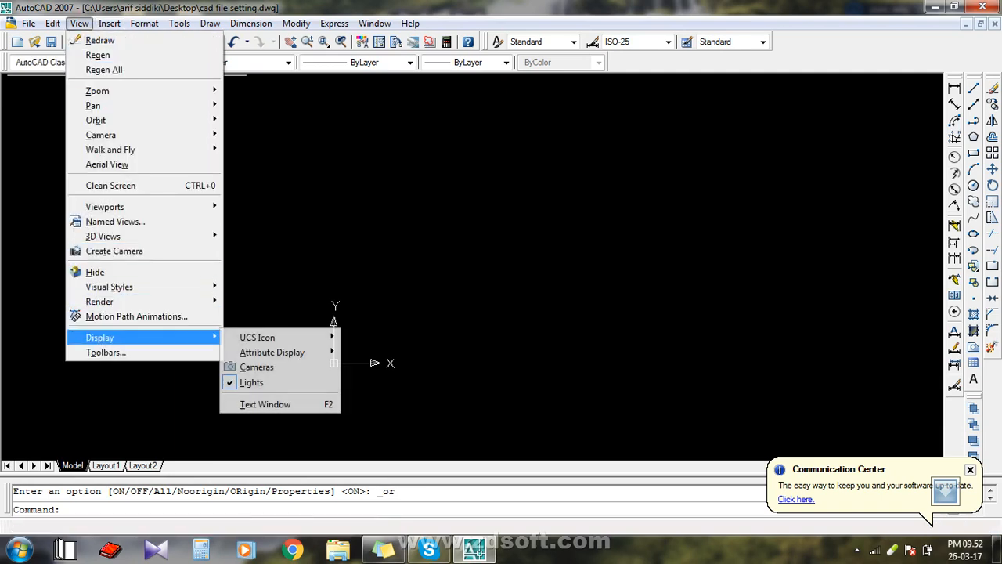
{"action": "mouse_move", "coordinate": [145, 337]}
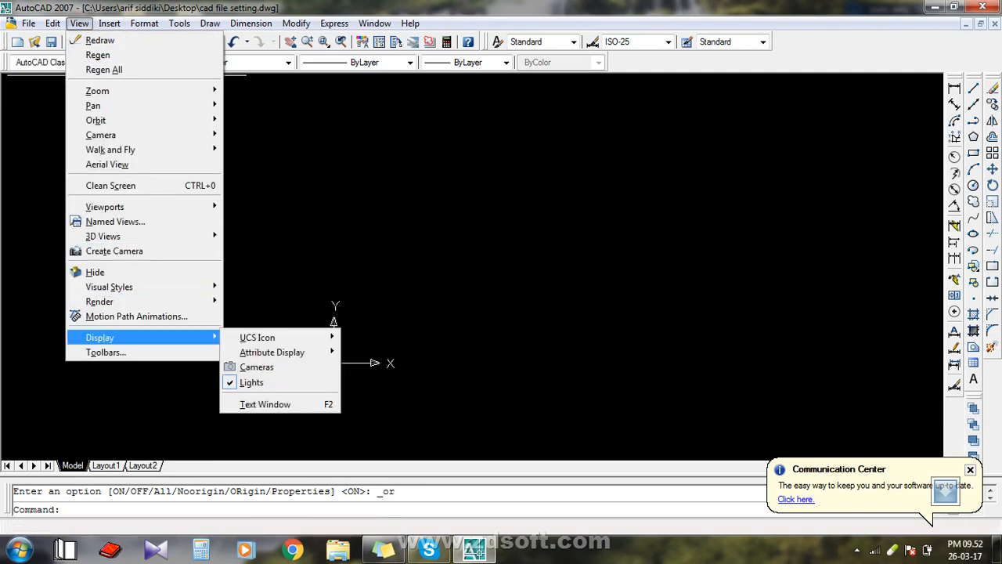
{"action": "mouse_move", "coordinate": [259, 337]}
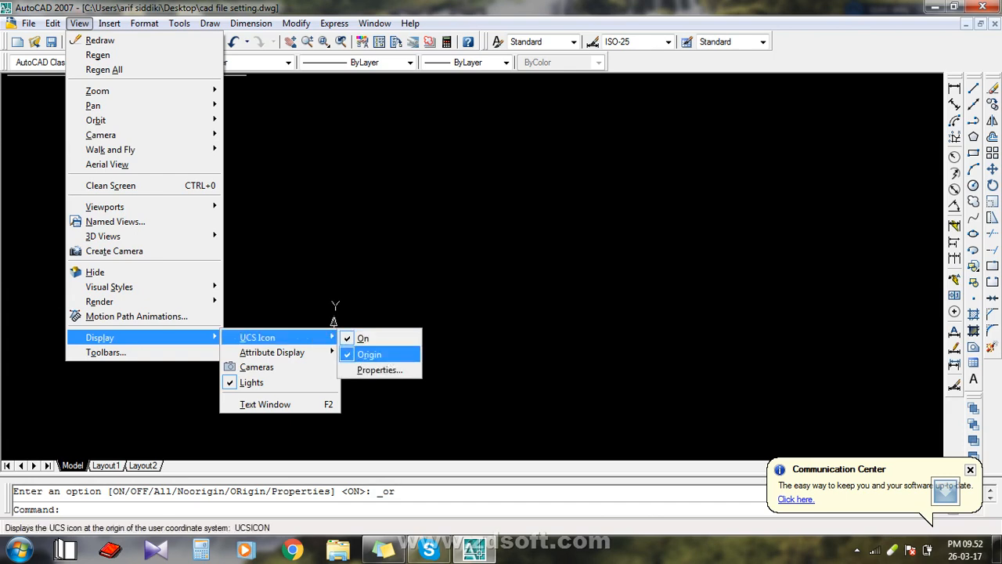
{"action": "left_click", "coordinate": [380, 369]}
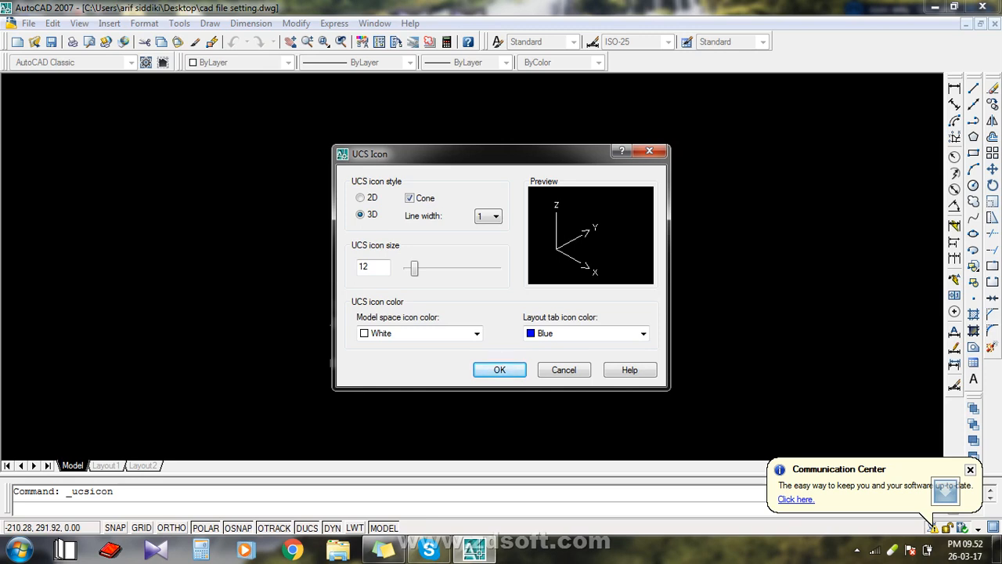
{"action": "mouse_move", "coordinate": [414, 268]}
{"action": "left_mouse_down"}
{"action": "mouse_move", "coordinate": [437, 267]}
{"action": "mouse_move", "coordinate": [428, 268]}
{"action": "left_mouse_up"}
{"action": "left_click", "coordinate": [361, 198]}
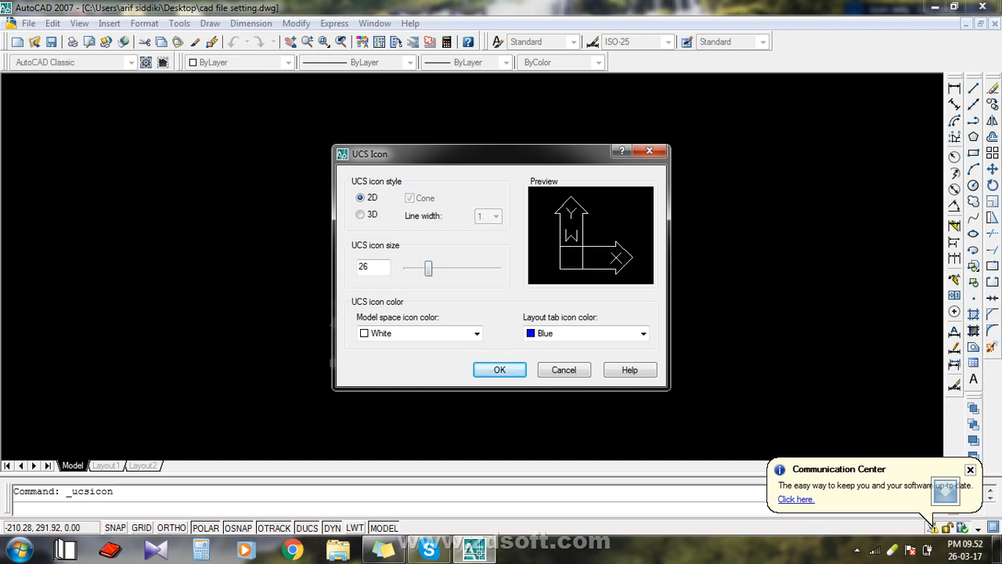
{"action": "left_click", "coordinate": [361, 215]}
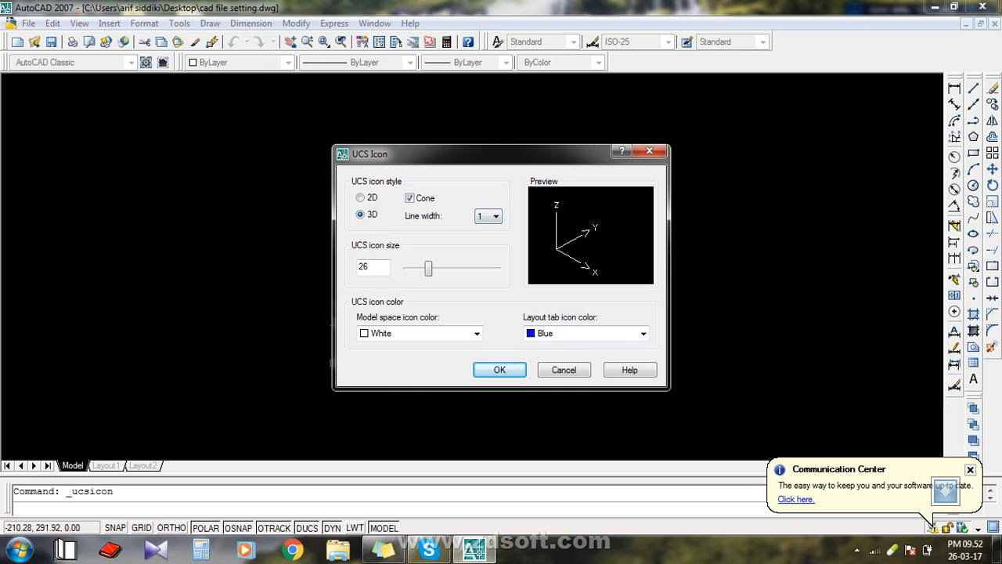
Try red for the model space UCS icon color, and change it to green
{"action": "left_click", "coordinate": [476, 334]}
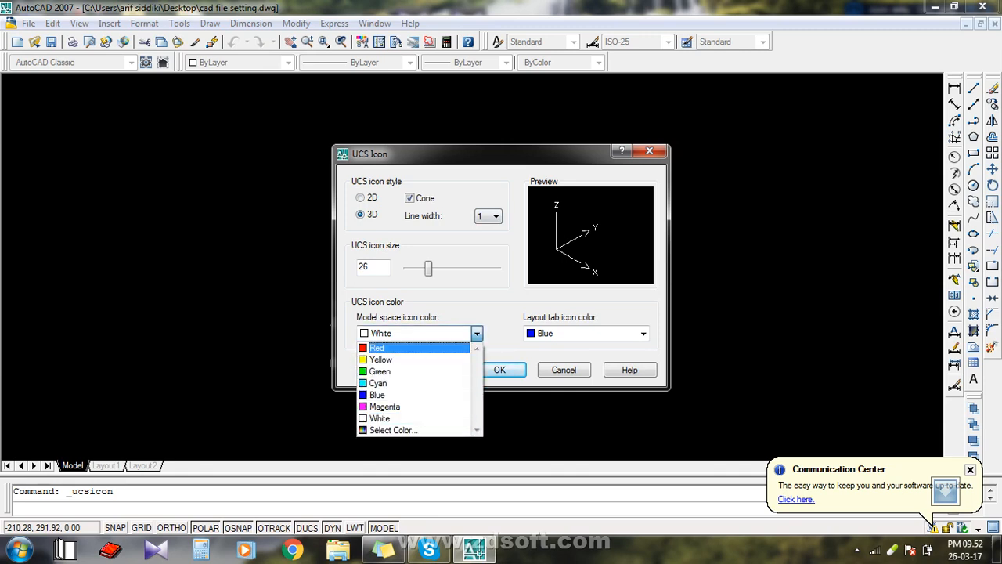
{"action": "key", "text": "Return"}
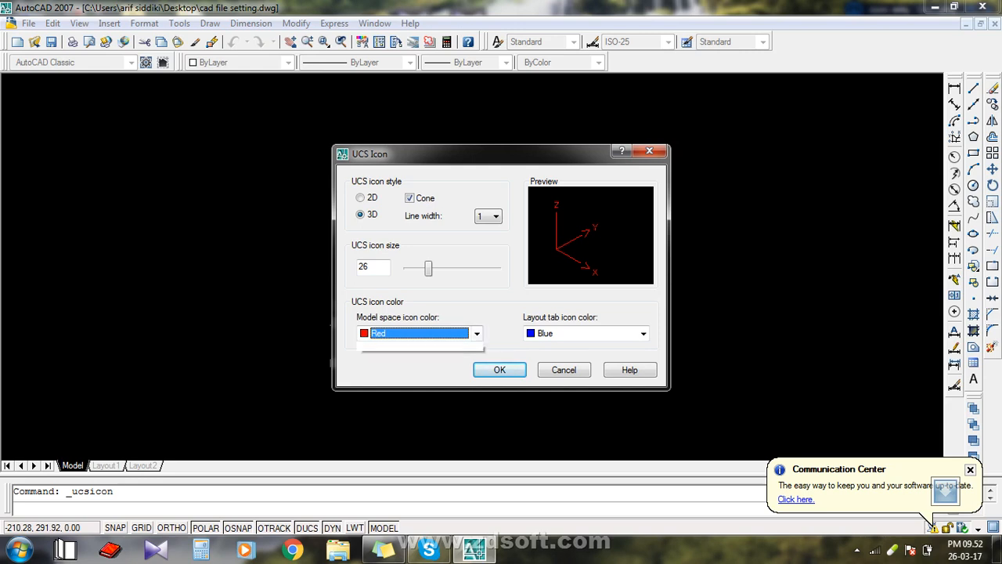
{"action": "left_click", "coordinate": [476, 334]}
{"action": "key", "text": "Down"}
{"action": "key", "text": "Down"}
{"action": "key", "text": "Return"}
Try red for the layout tab UCS icon color, and set it to green
{"action": "key", "text": "Tab"}
{"action": "key", "text": "alt+Down"}
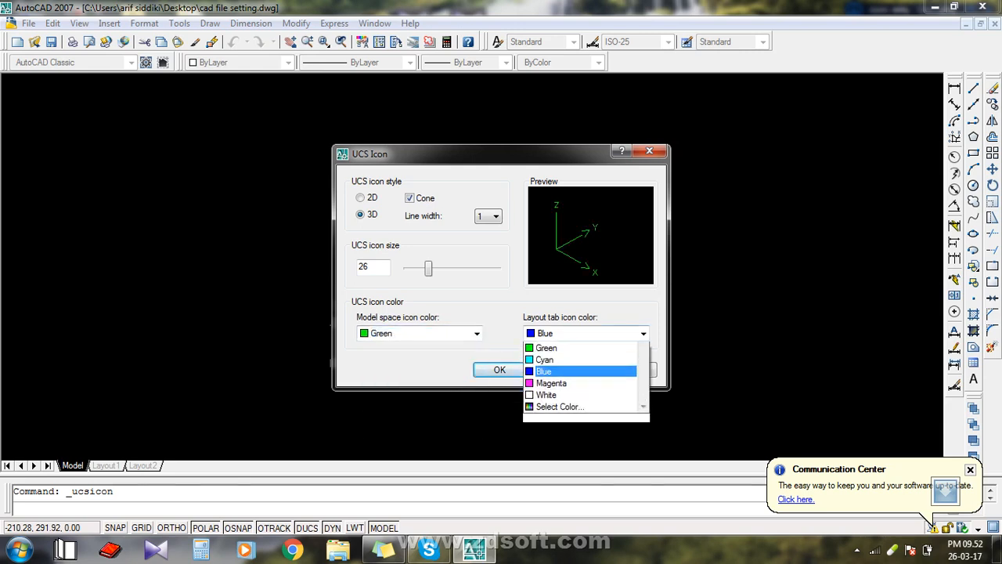
{"action": "key", "text": "Up"}
{"action": "key", "text": "Up"}
{"action": "key", "text": "Up"}
{"action": "key", "text": "Up"}
{"action": "key", "text": "Return"}
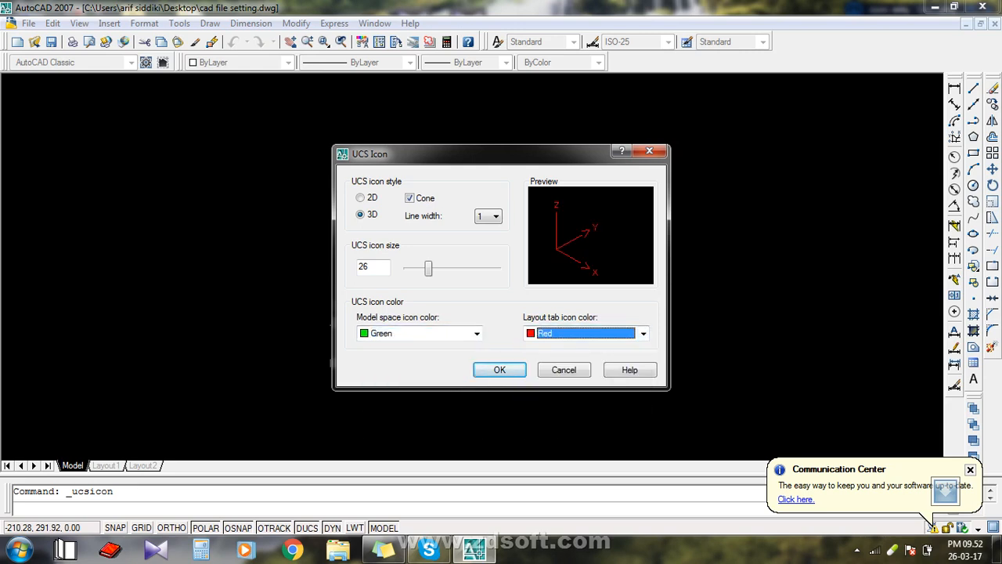
{"action": "key", "text": "alt+Down"}
{"action": "key", "text": "Down"}
{"action": "key", "text": "Down"}
{"action": "key", "text": "Return"}
Set the model space UCS icon color to Cyan and the icon's line width to 2
{"action": "left_click", "coordinate": [476, 332]}
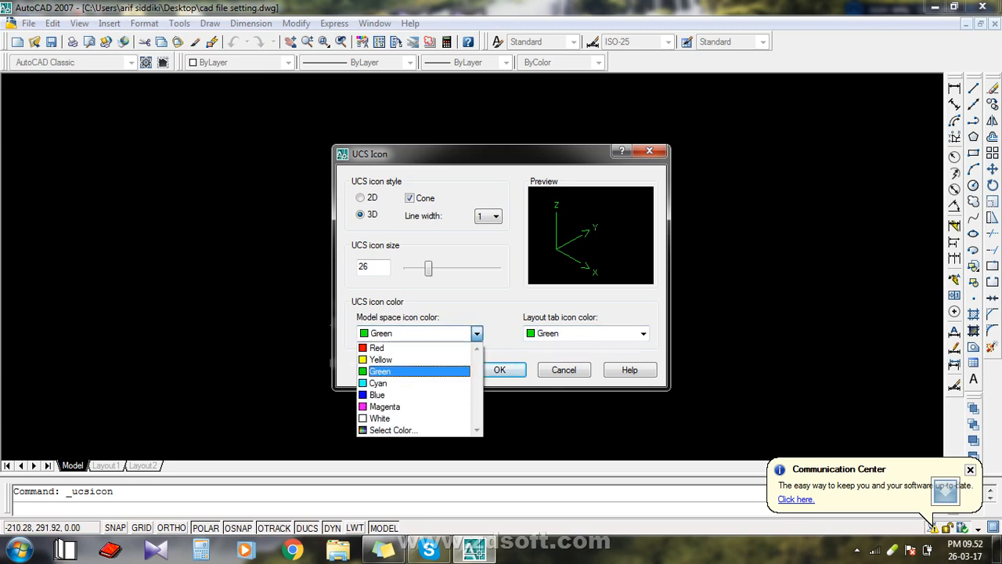
{"action": "left_click", "coordinate": [408, 383]}
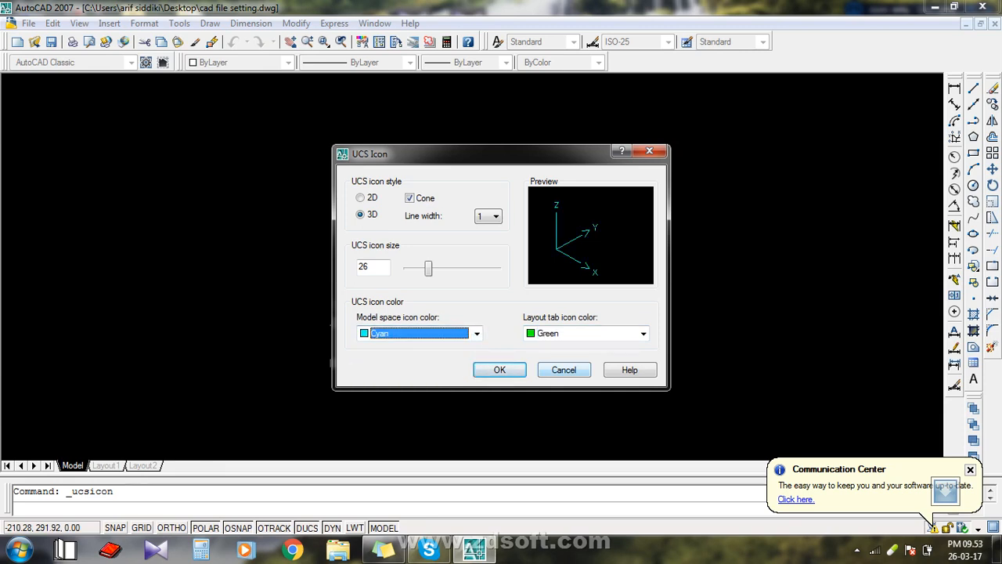
{"action": "left_click", "coordinate": [496, 216]}
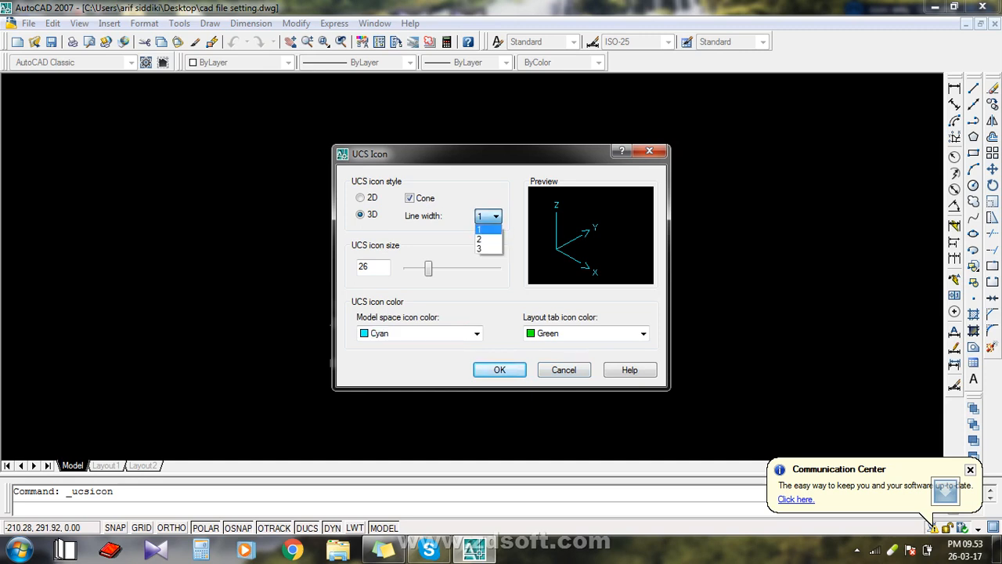
{"action": "left_click", "coordinate": [496, 216]}
{"action": "left_click", "coordinate": [495, 216]}
{"action": "left_click", "coordinate": [487, 239]}
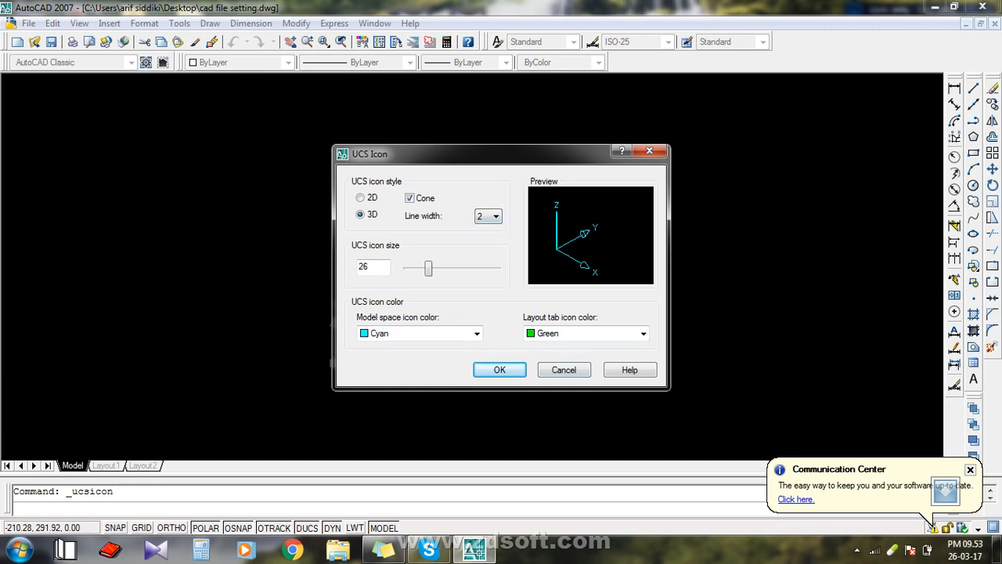
Compare UCS icon line widths 3 and 1, apply line width 3, and check the icon in the drawing at closer magnification
{"action": "left_click", "coordinate": [496, 217]}
{"action": "left_click", "coordinate": [487, 249]}
{"action": "left_click", "coordinate": [495, 216]}
{"action": "left_click", "coordinate": [487, 228]}
{"action": "left_click", "coordinate": [496, 216]}
{"action": "left_click", "coordinate": [487, 250]}
{"action": "left_click", "coordinate": [495, 217]}
{"action": "left_click", "coordinate": [487, 230]}
{"action": "left_click", "coordinate": [496, 217]}
{"action": "left_click", "coordinate": [487, 250]}
{"action": "left_click", "coordinate": [499, 369]}
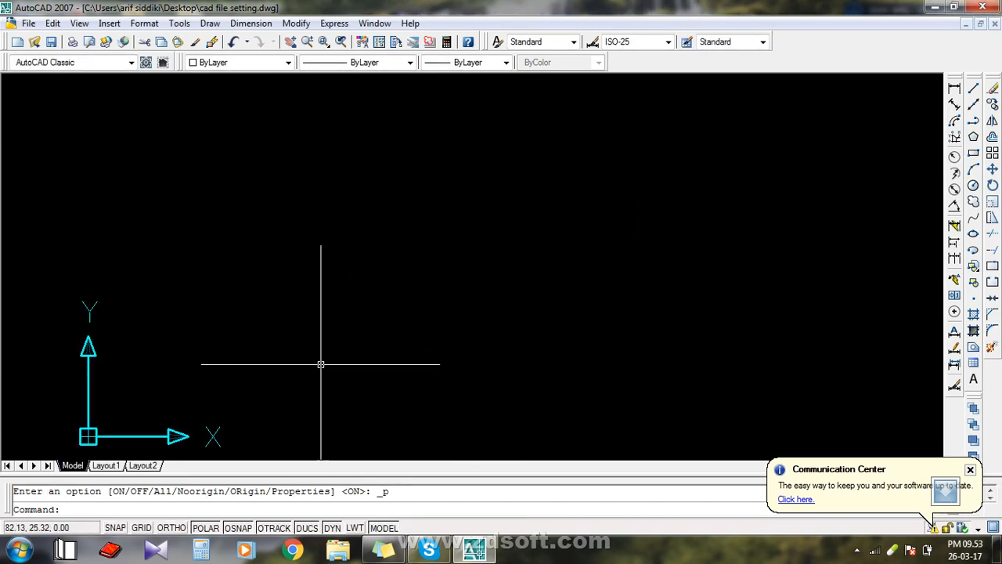
{"action": "scroll", "coordinate": [152, 433], "scroll_direction": "up", "scroll_amount": 6}
{"action": "middle_click_drag", "start_coordinate": [149, 434], "coordinate": [379, 349]}
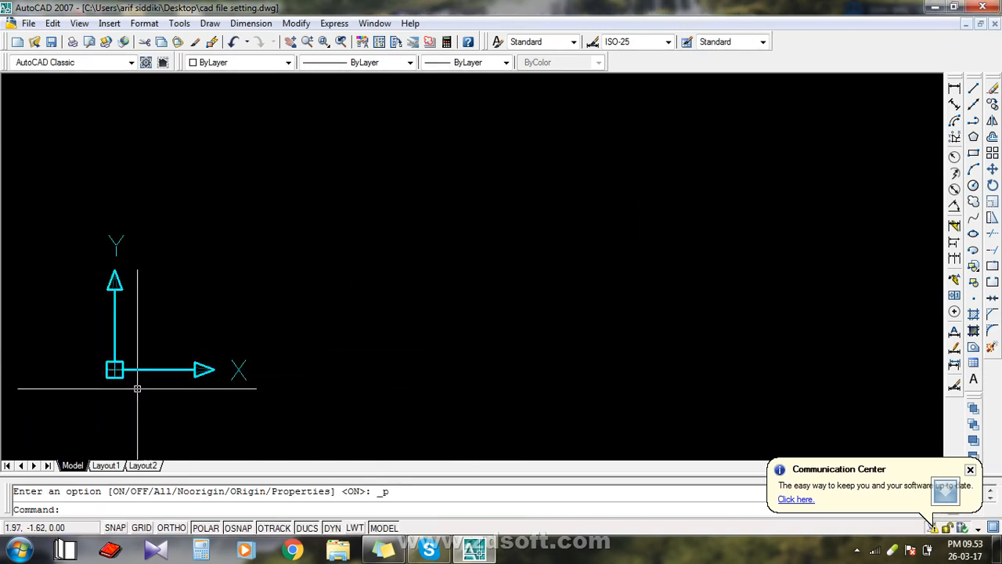
{"action": "scroll", "coordinate": [105, 299], "scroll_direction": "up", "scroll_amount": 6}
{"action": "middle_click_drag", "start_coordinate": [88, 362], "coordinate": [118, 235]}
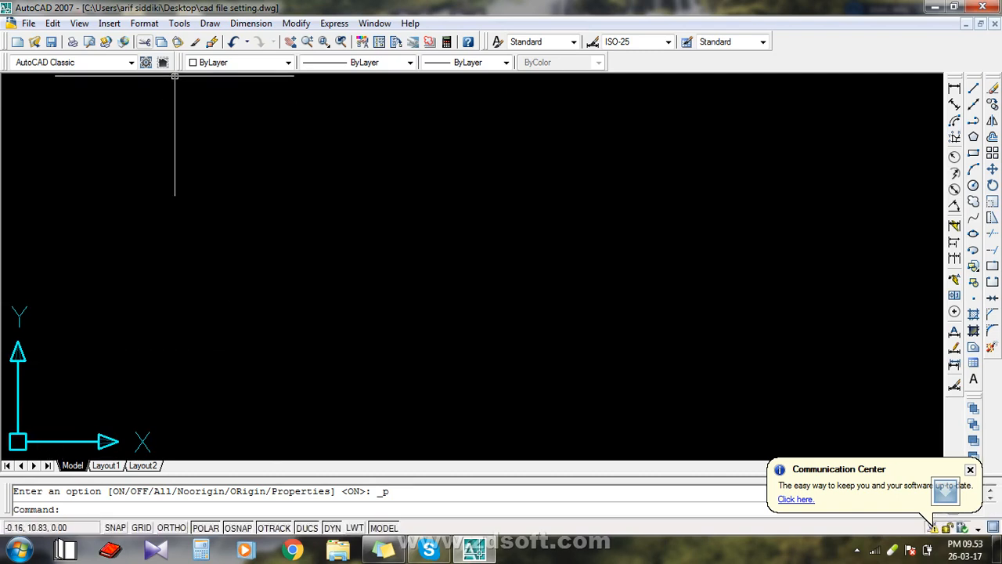
In the UCS icon properties, set the icon size to 9 and the line width to 1
{"action": "left_click", "coordinate": [79, 23]}
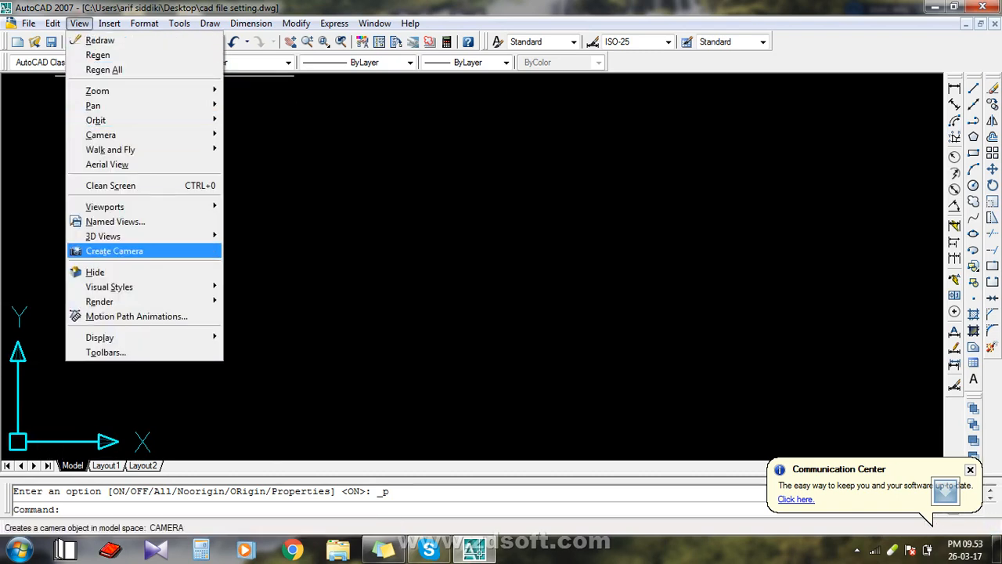
{"action": "mouse_move", "coordinate": [99, 338]}
{"action": "mouse_move", "coordinate": [258, 337]}
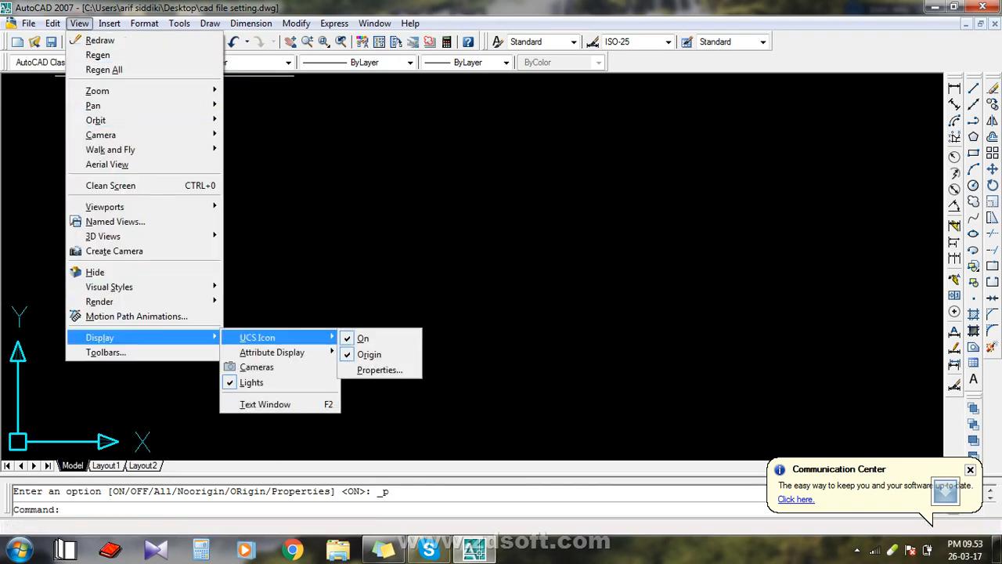
{"action": "left_click", "coordinate": [380, 369]}
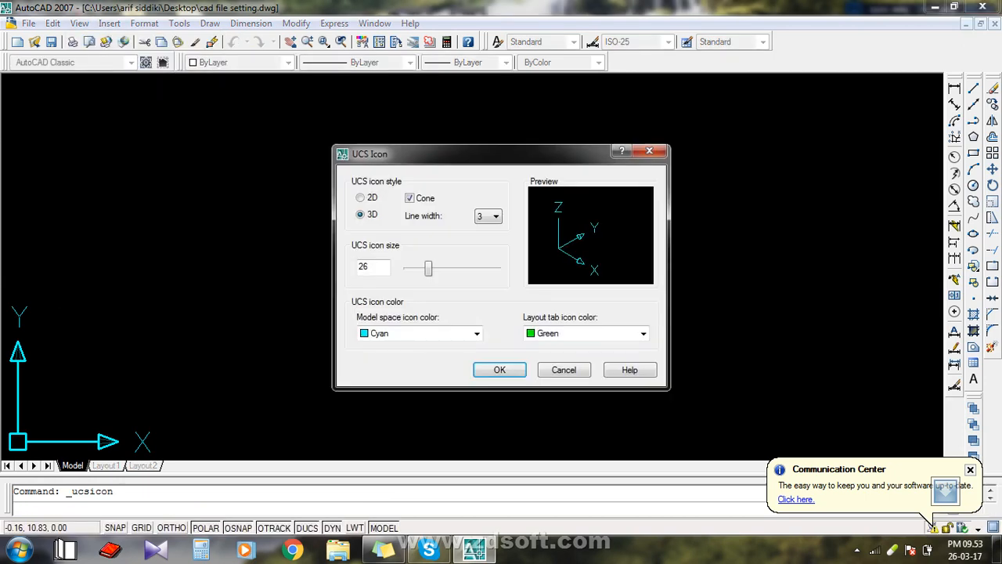
{"action": "left_click", "coordinate": [417, 268]}
{"action": "left_click_drag", "start_coordinate": [408, 268], "coordinate": [411, 269]}
{"action": "left_click", "coordinate": [496, 216]}
{"action": "left_click", "coordinate": [489, 229]}
Set the model space UCS icon color to Red, switch the style to 2D, and apply the settings
{"action": "left_click", "coordinate": [476, 333]}
{"action": "left_click", "coordinate": [392, 342]}
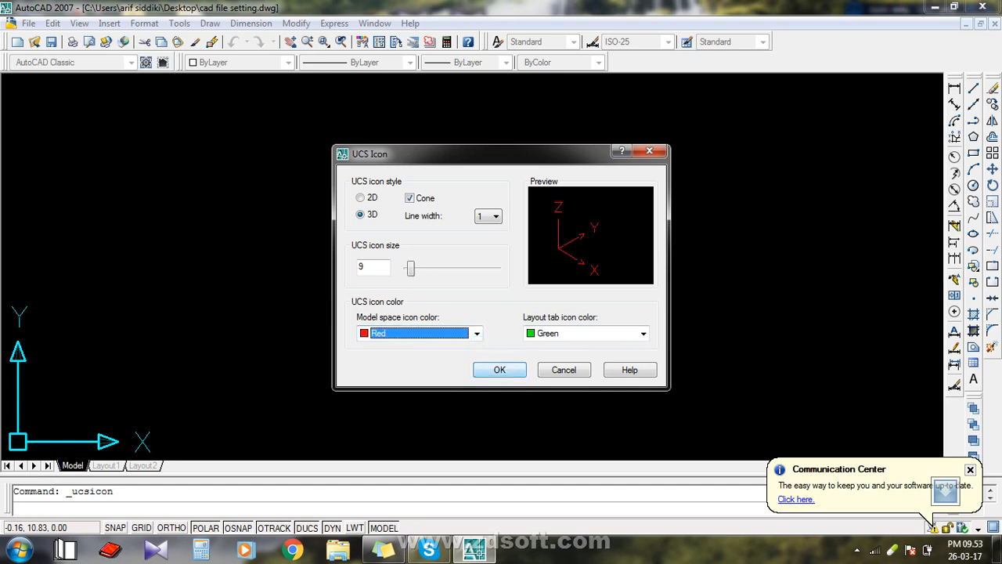
{"action": "left_click", "coordinate": [361, 198]}
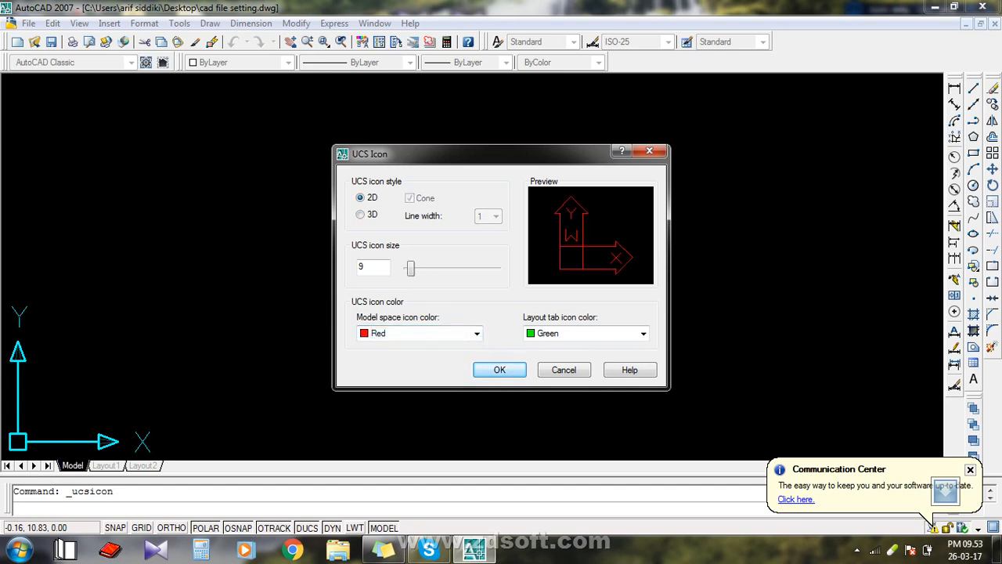
{"action": "left_click", "coordinate": [499, 369]}
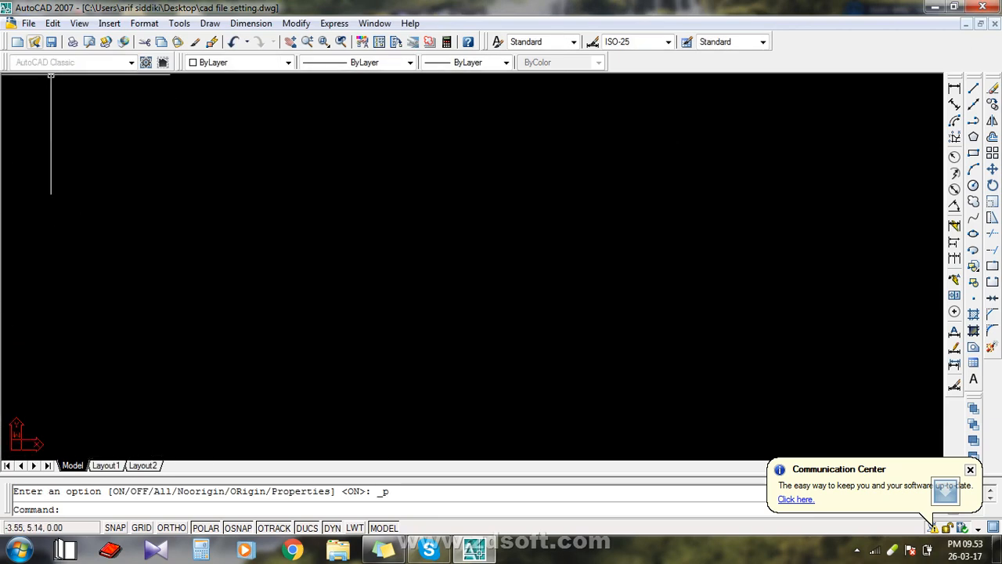
Reopen the UCS icon properties and change the icon style to 3D
{"action": "left_click", "coordinate": [79, 22]}
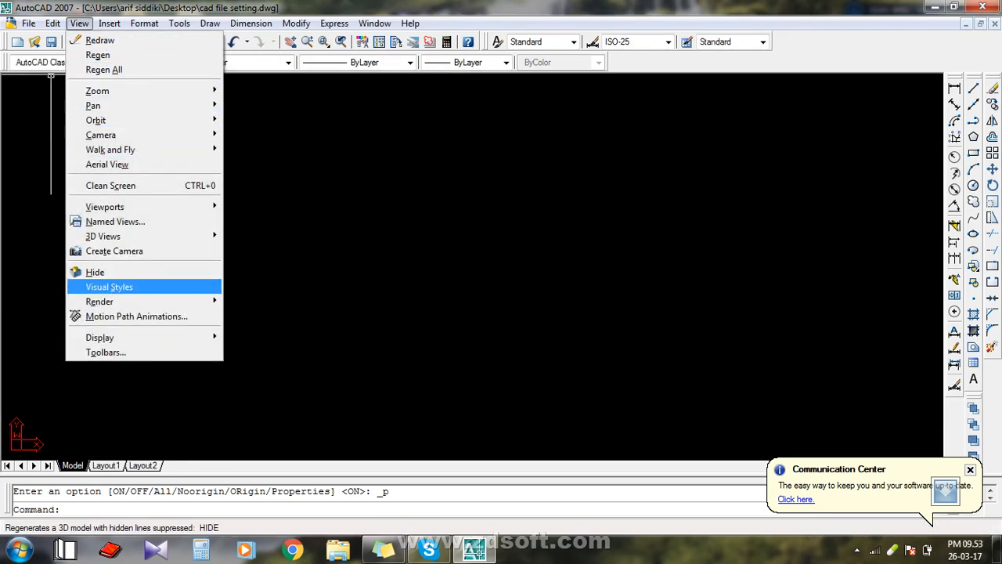
{"action": "mouse_move", "coordinate": [118, 337]}
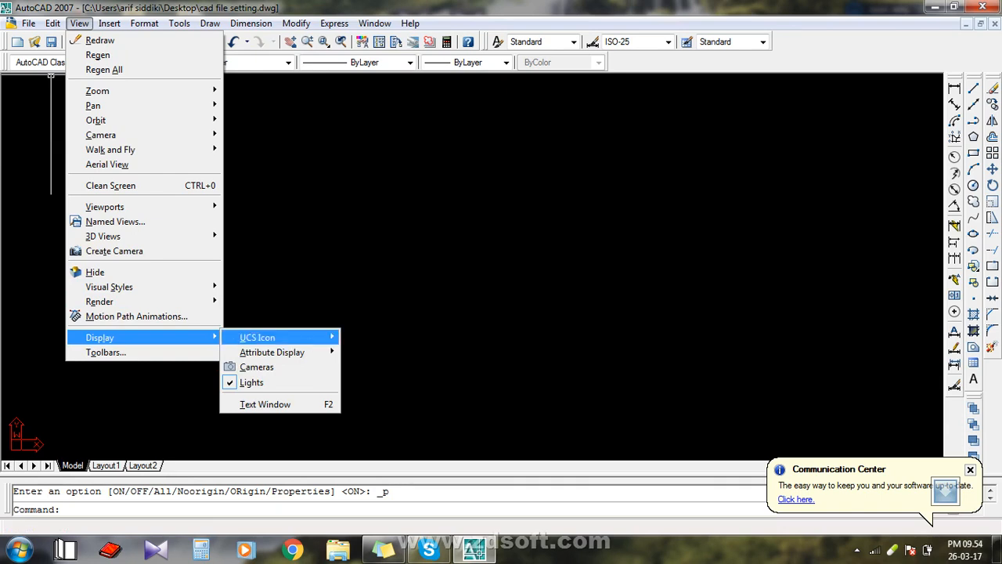
{"action": "mouse_move", "coordinate": [266, 337]}
{"action": "left_click", "coordinate": [376, 370]}
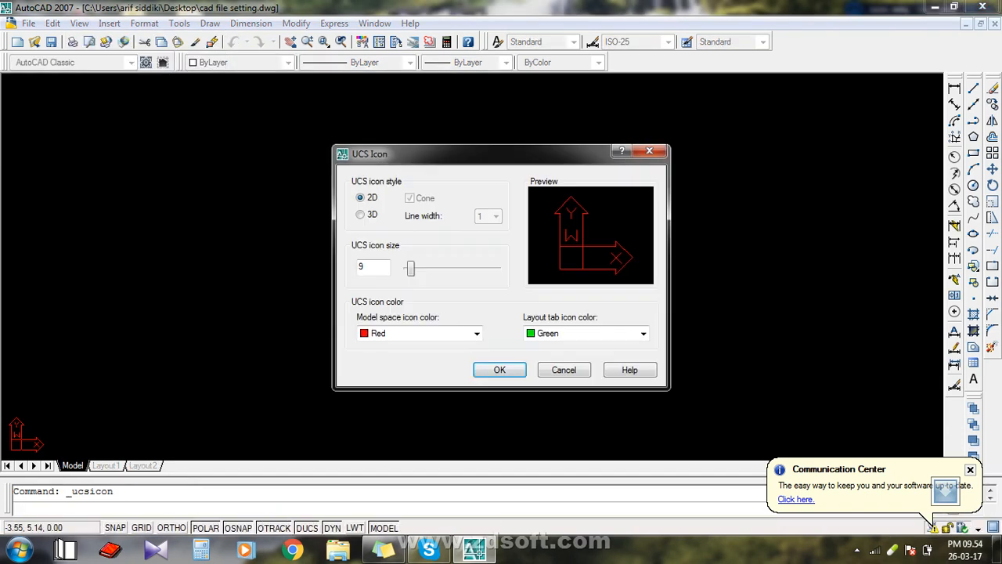
{"action": "left_click", "coordinate": [360, 215]}
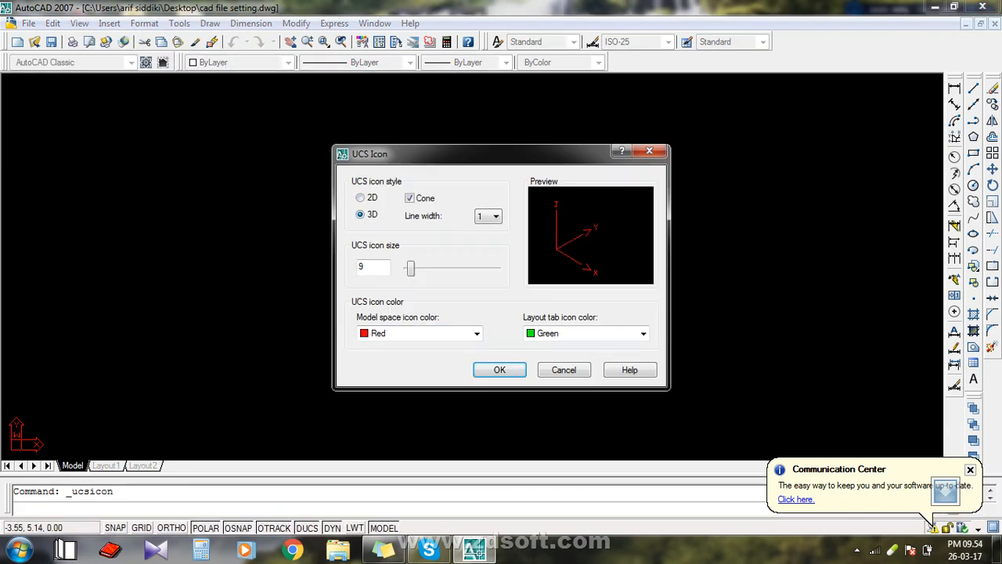
{"action": "left_click", "coordinate": [501, 369]}
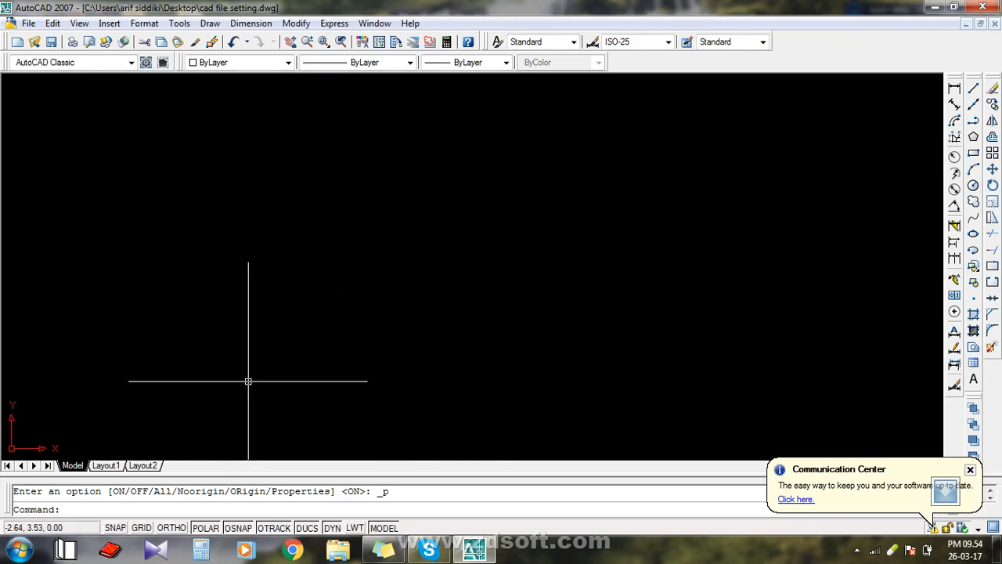
{"action": "type", "text": "s"}
{"action": "left_click", "coordinate": [281, 296]}
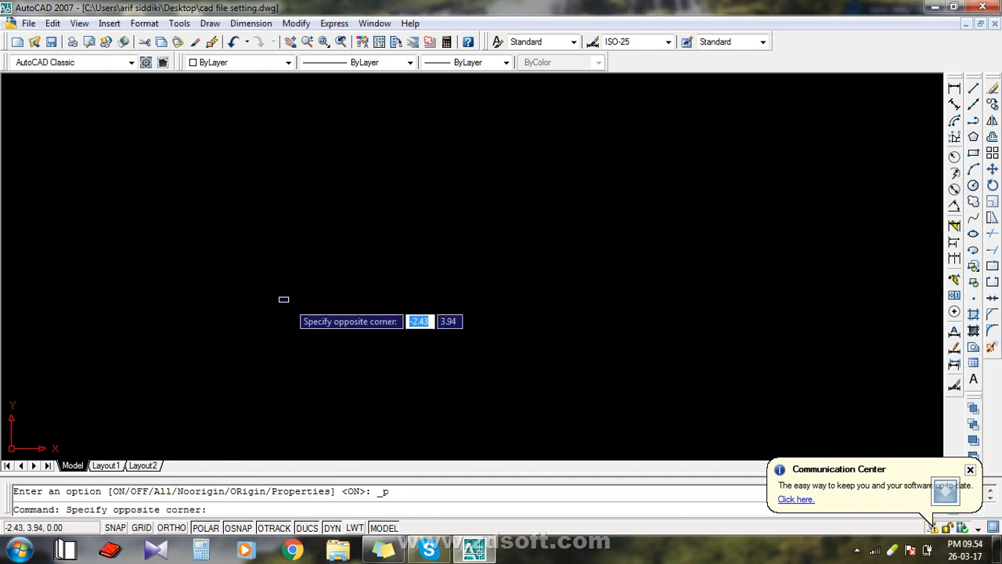
{"action": "key", "text": "Escape"}
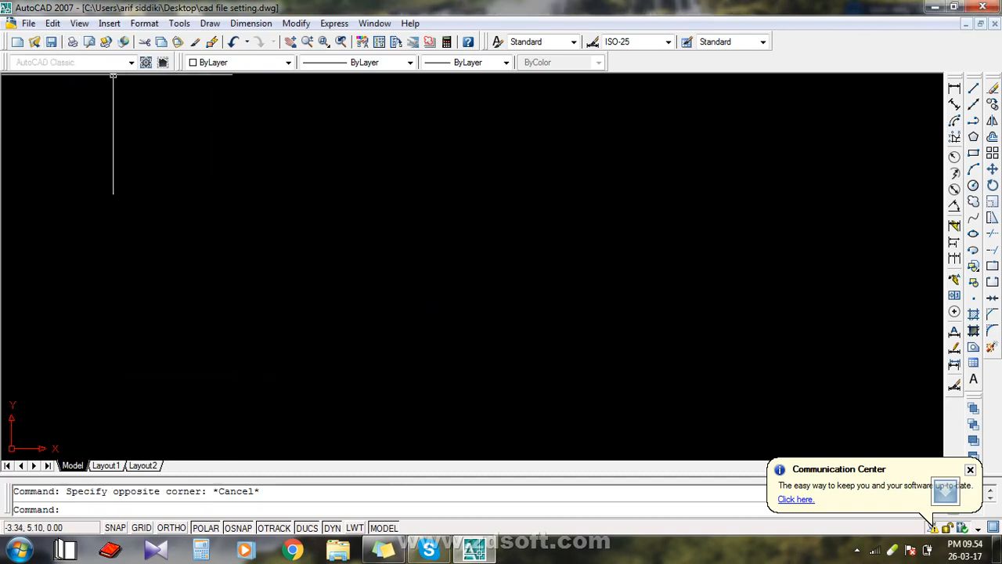
Save the drawing "cad file setting.dwg" and close the program
{"action": "left_click", "coordinate": [51, 42]}
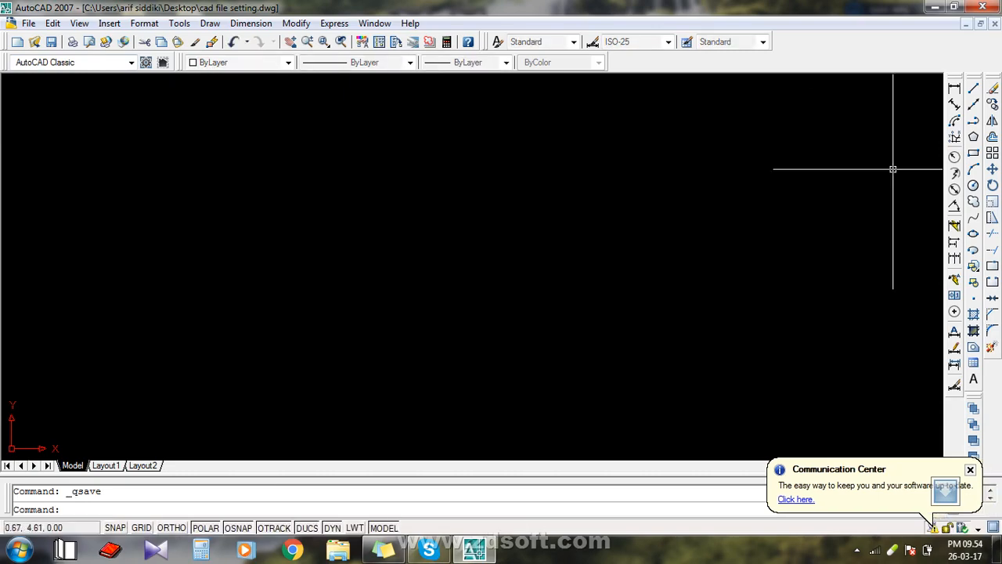
{"action": "left_click", "coordinate": [982, 6]}
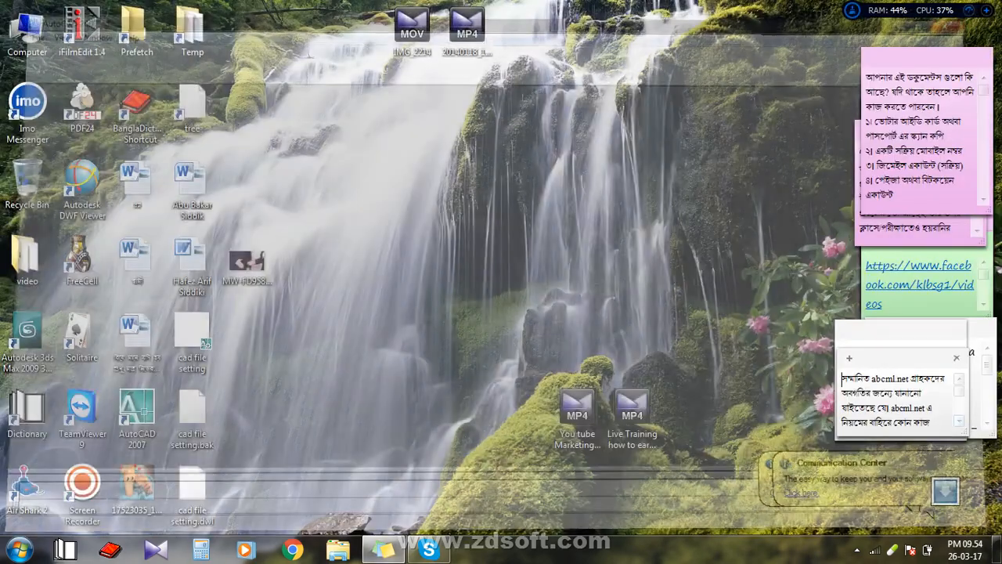